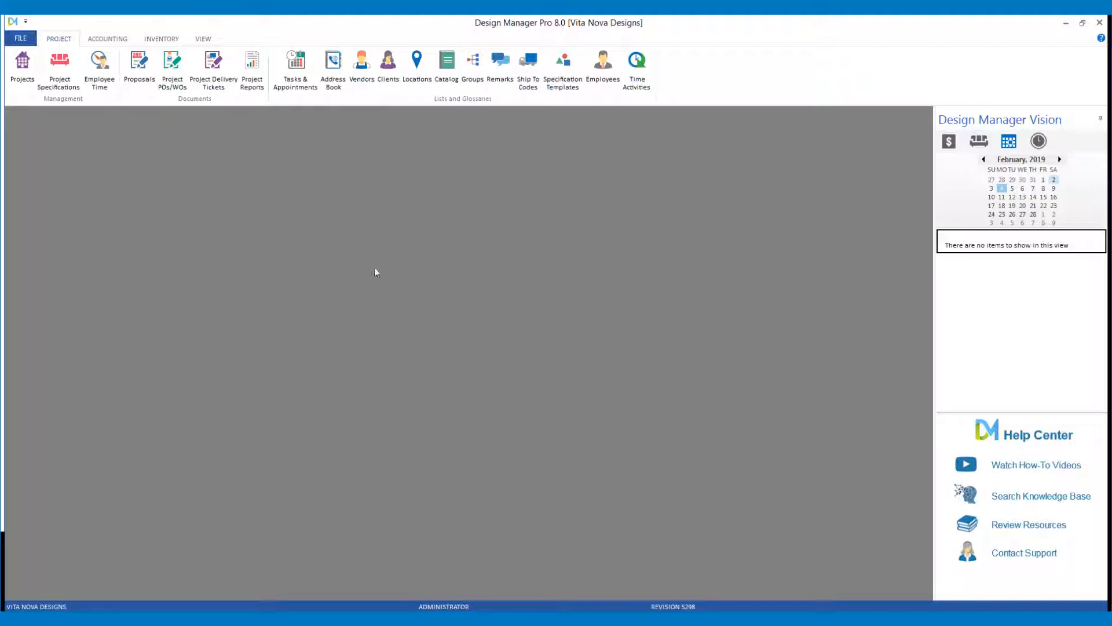
Open the project specifications for the Pocono Home project (HIL01).
left_click(60, 69)
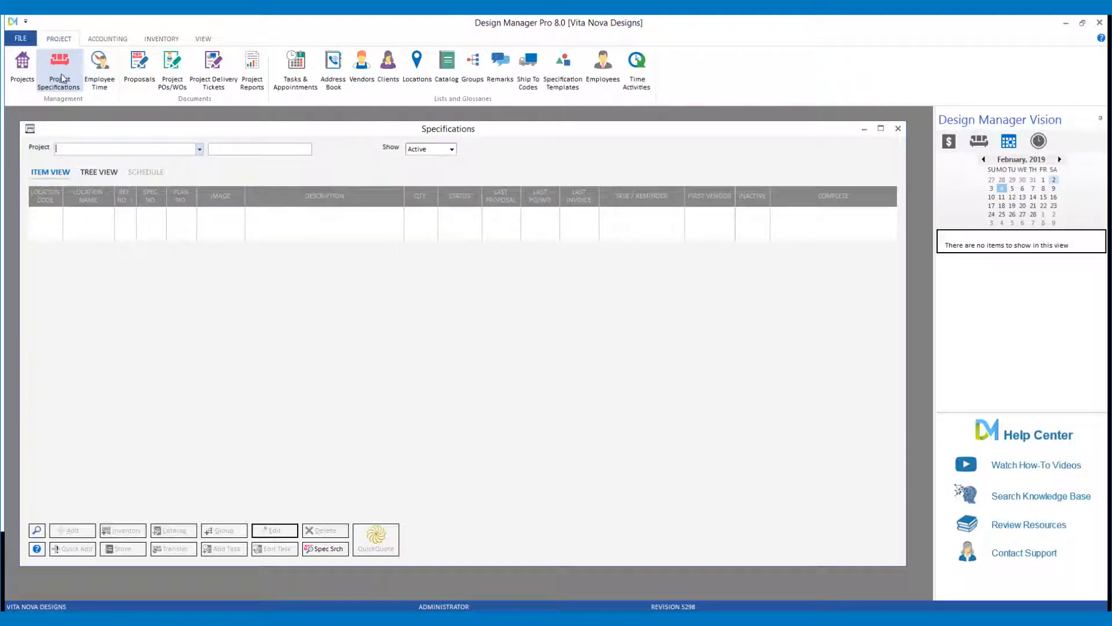
type("hil")
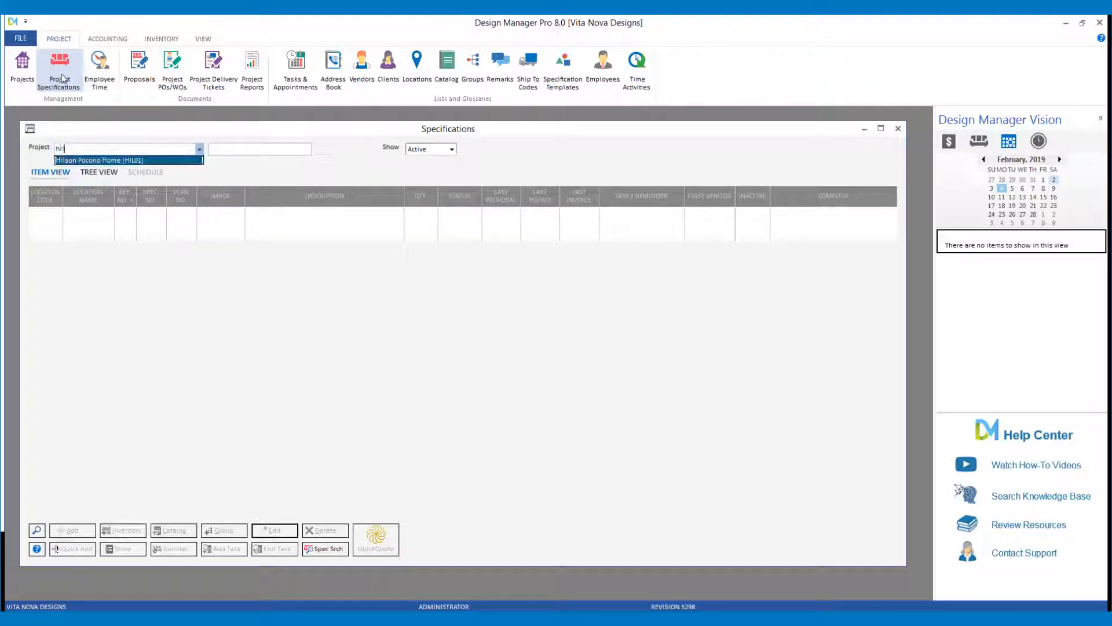
key("Tab")
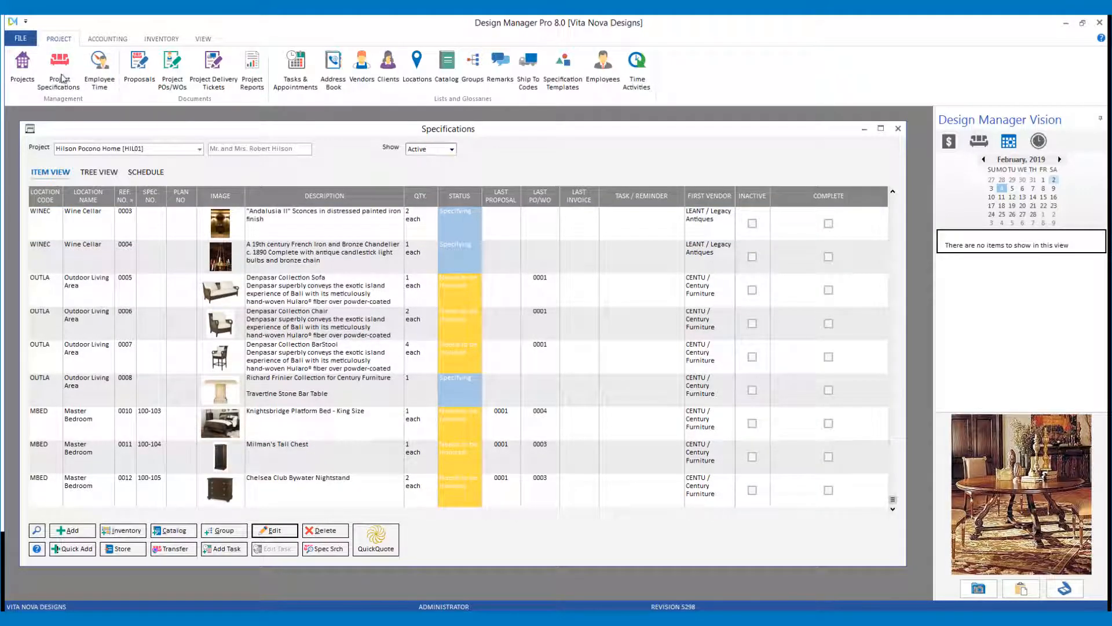
Set up a transfer of Milman's Tall Chest to the Pennington Home project (CAR01) as a new item.
left_click(311, 459)
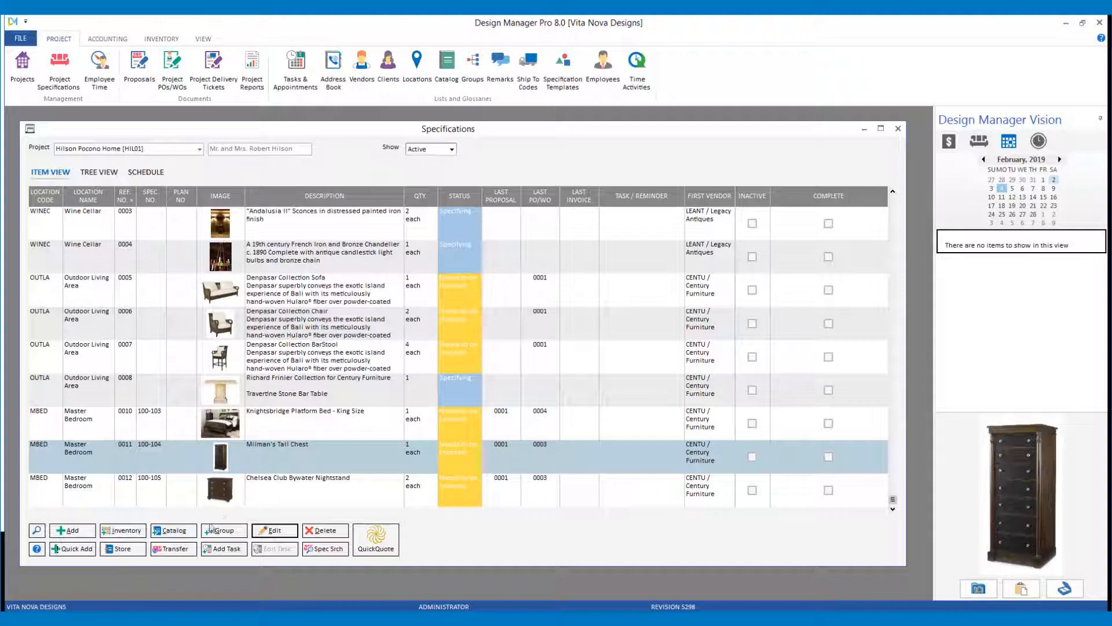
left_click(177, 549)
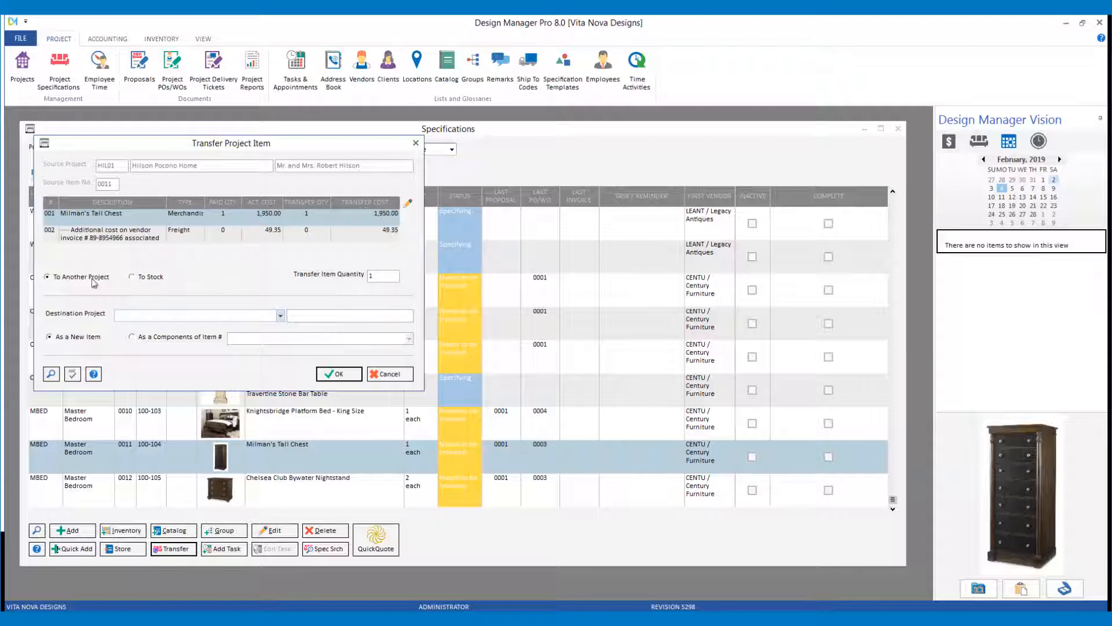
left_click(178, 318)
type("car")
key("Down")
key("Down")
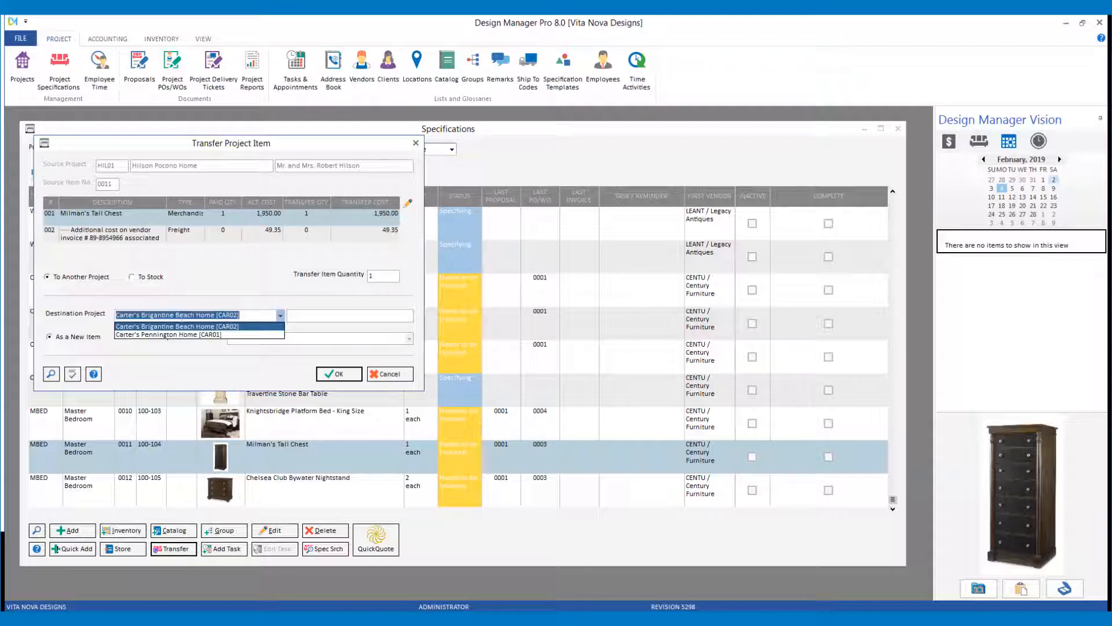
key("Tab")
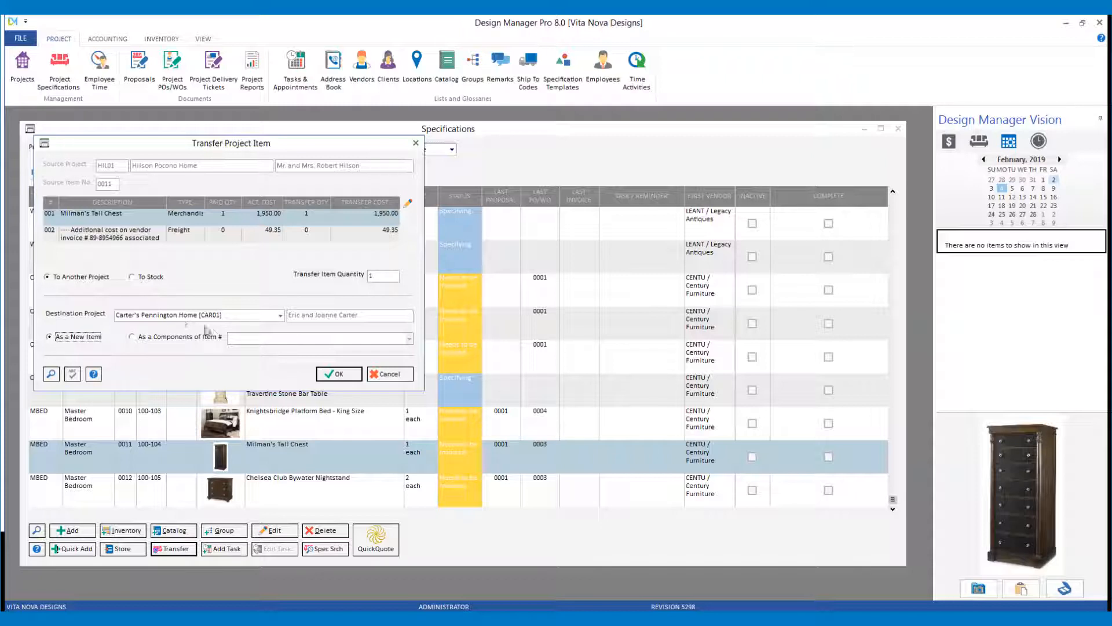
Execute the chest's transfer and set the source item's status to Completed (locked).
left_click(340, 376)
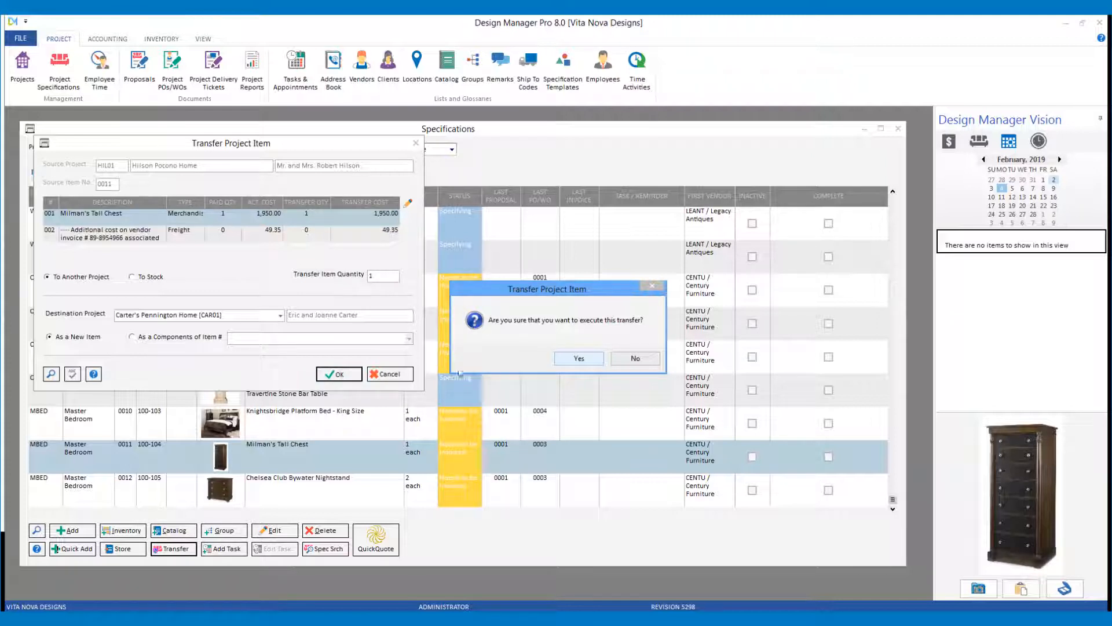
left_click(582, 362)
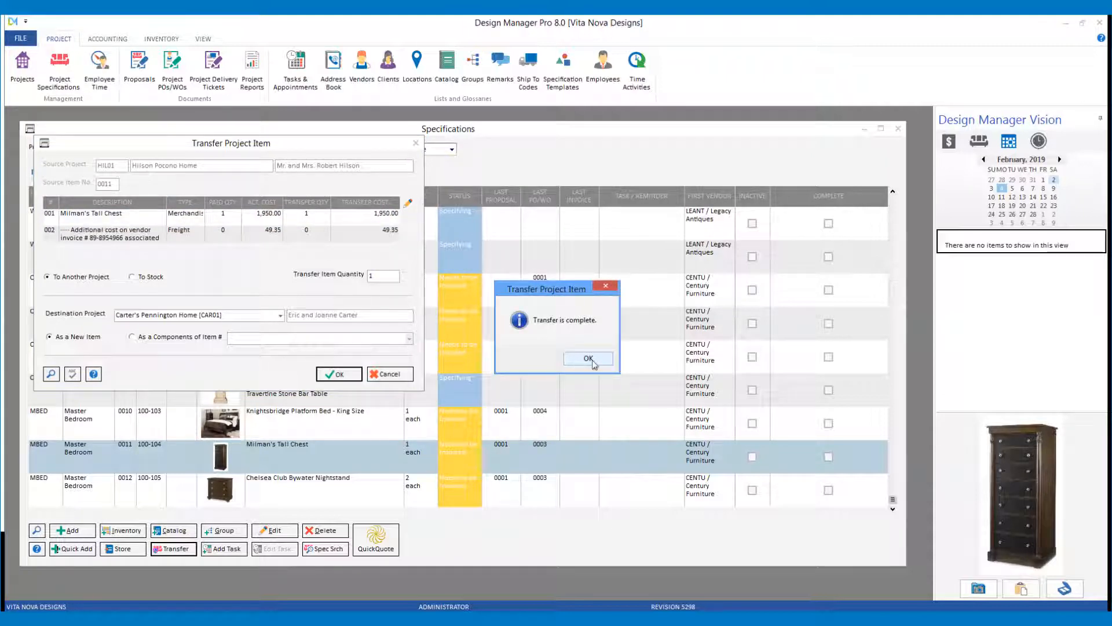
left_click(592, 360)
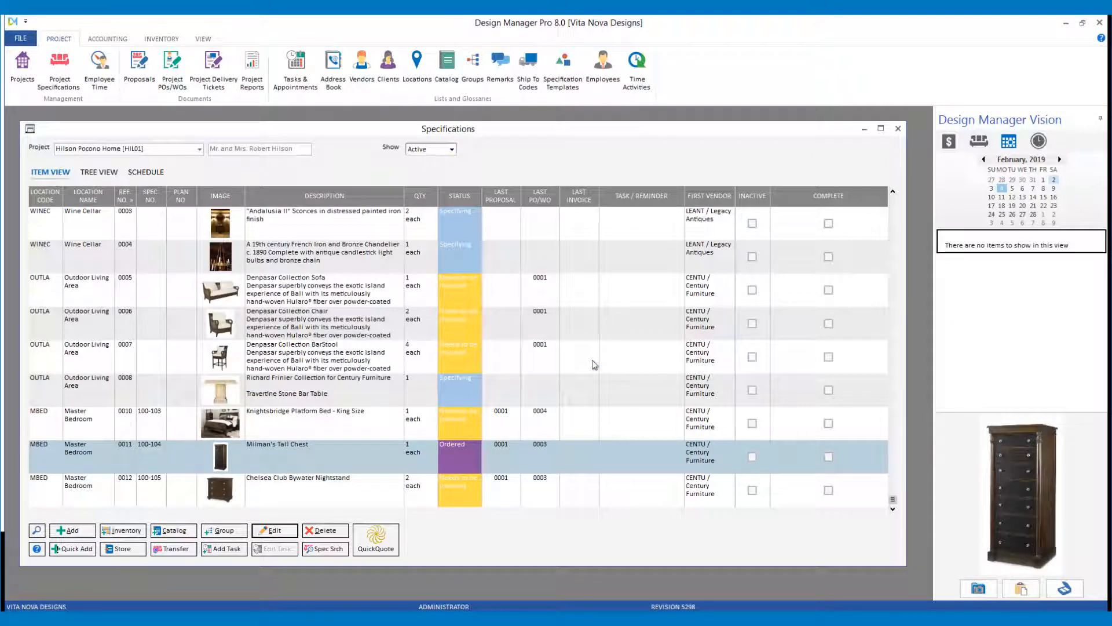
left_click(456, 451)
left_click(520, 450)
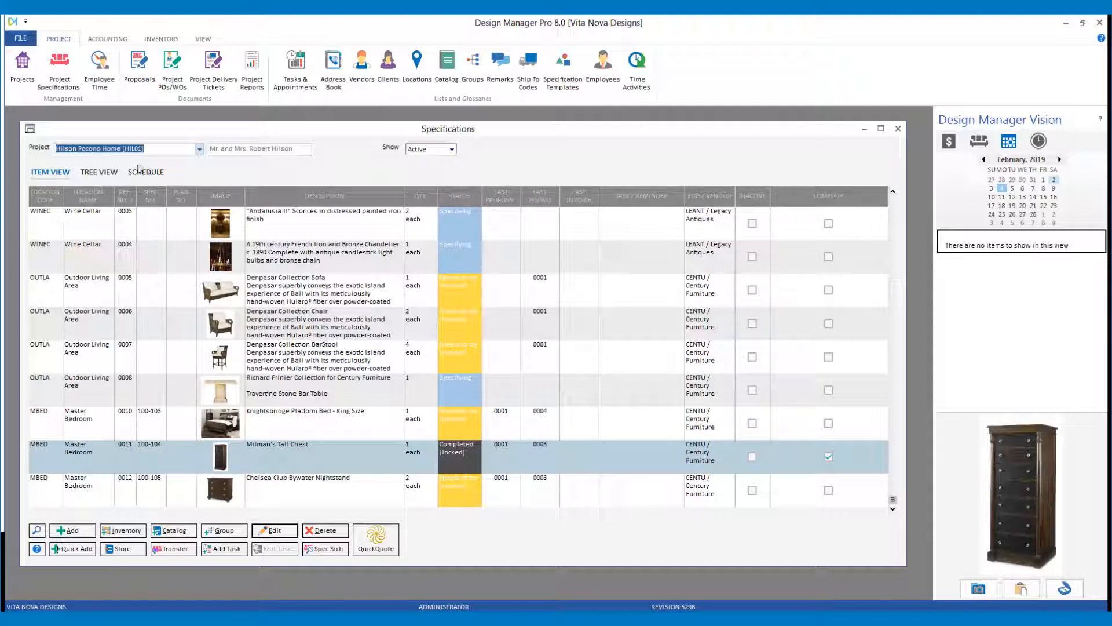
Show the specifications of the Pennington Home project (CAR01) to check the transferred chest.
double_click(116, 150)
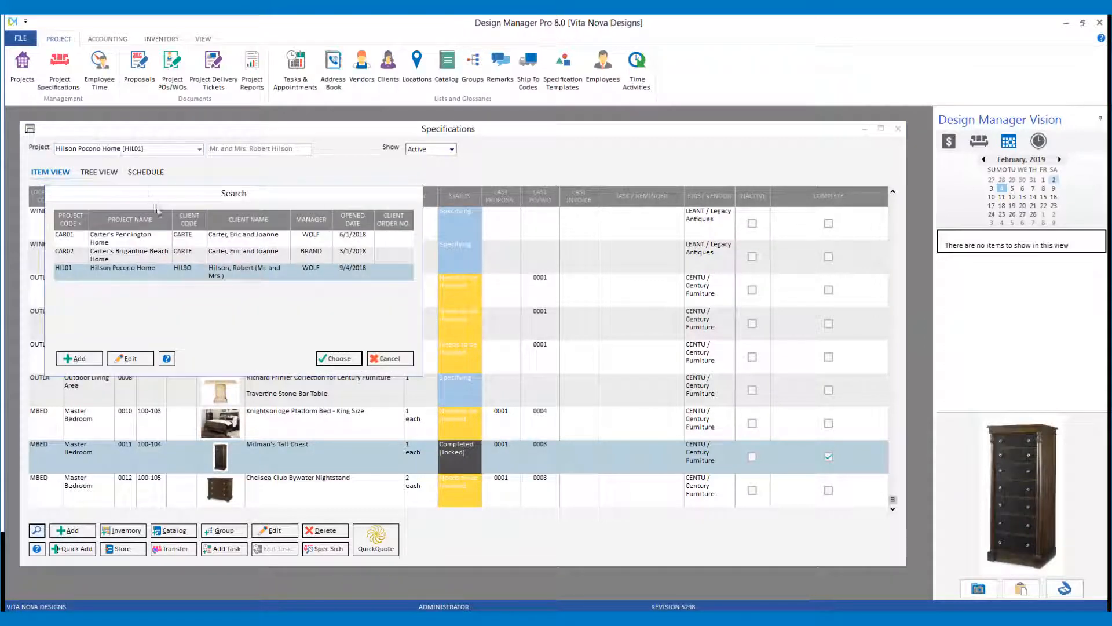
left_click(181, 242)
left_click(342, 358)
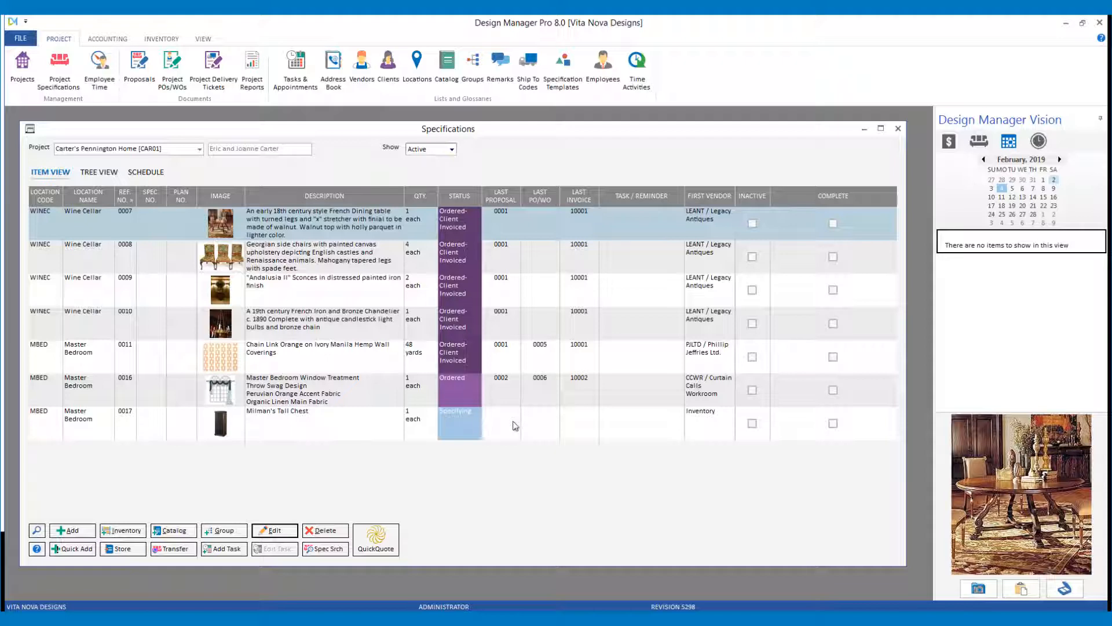
Switch the specifications back to the Pocono Home project (HIL01).
left_click(80, 150)
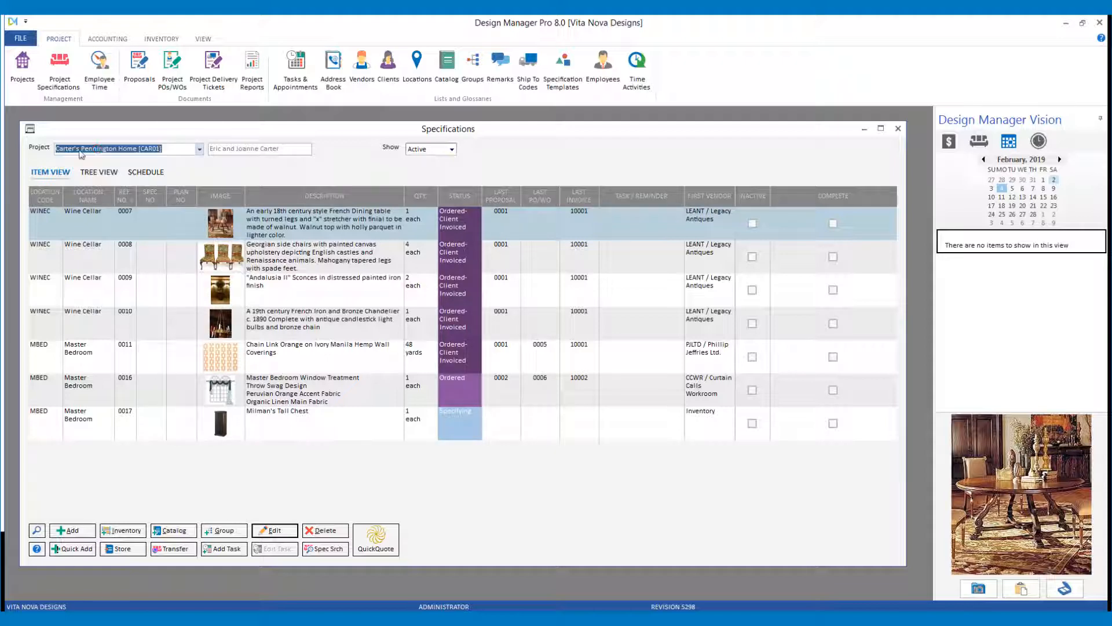
type("Hilson Pocono Home [HIL01]")
key("Tab")
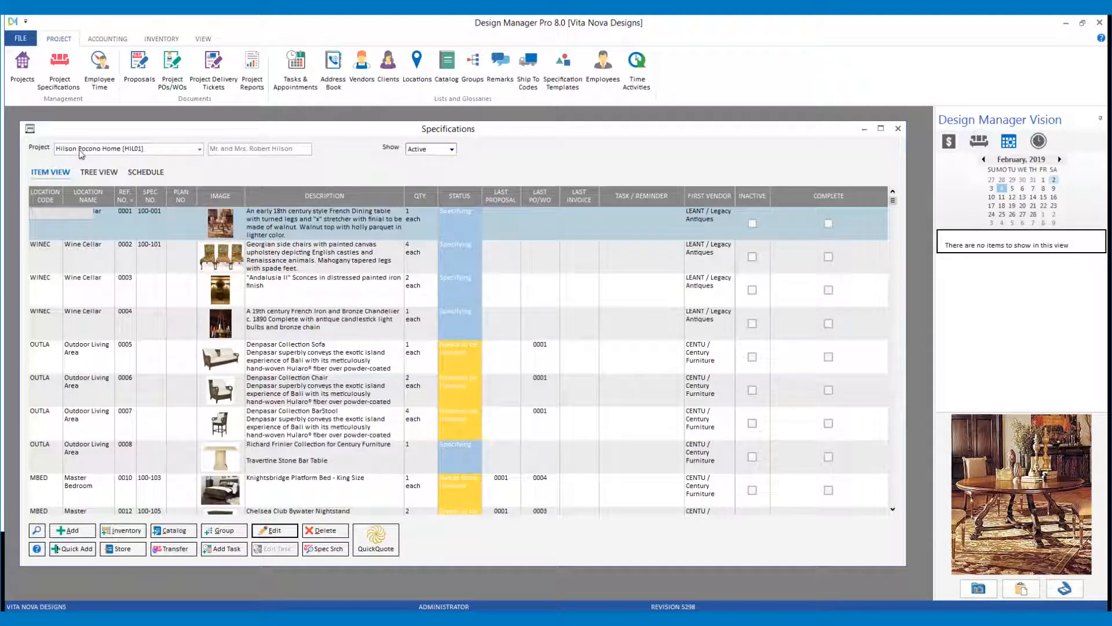
Transfer the Chelsea Club Bywater Nightstand to stock as a new stock item with stock number FRN313.
scroll(81, 154, "down", 1)
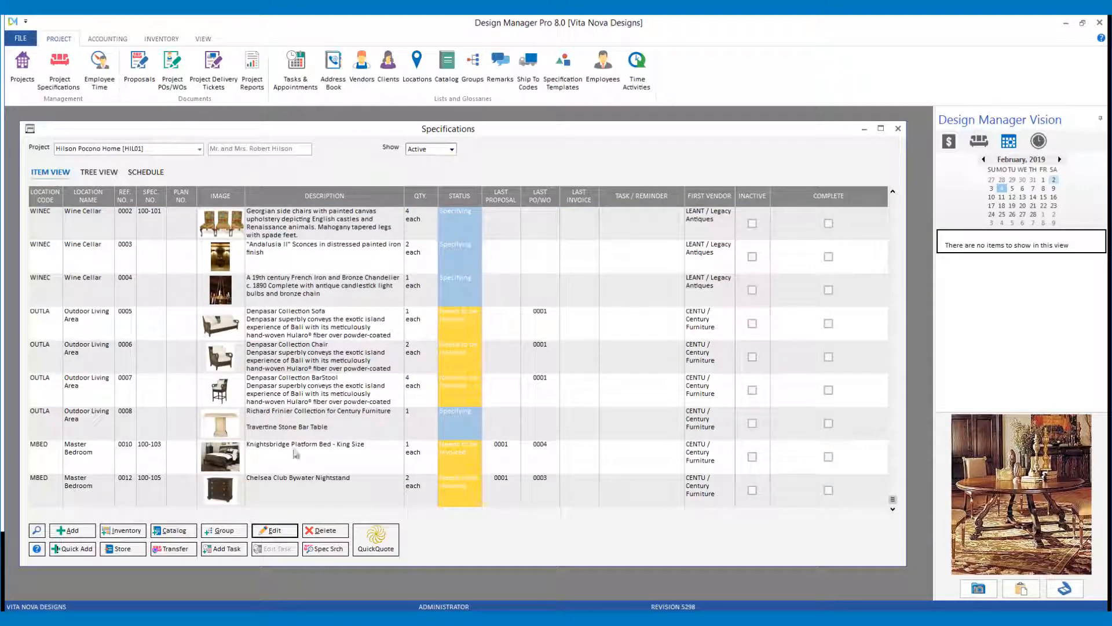
left_click(322, 487)
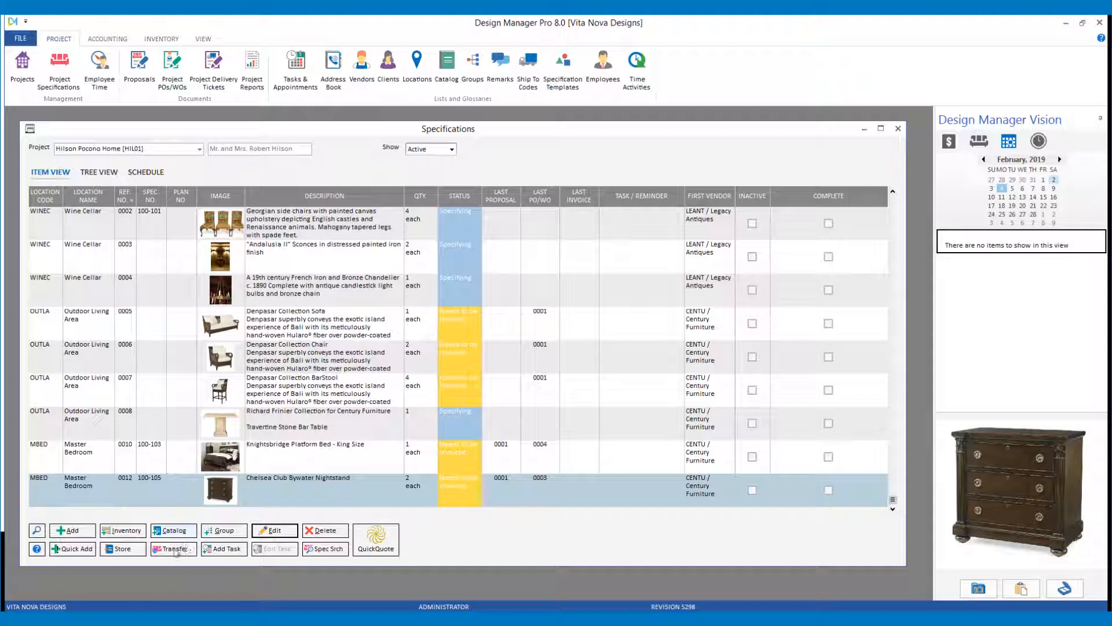
left_click(173, 551)
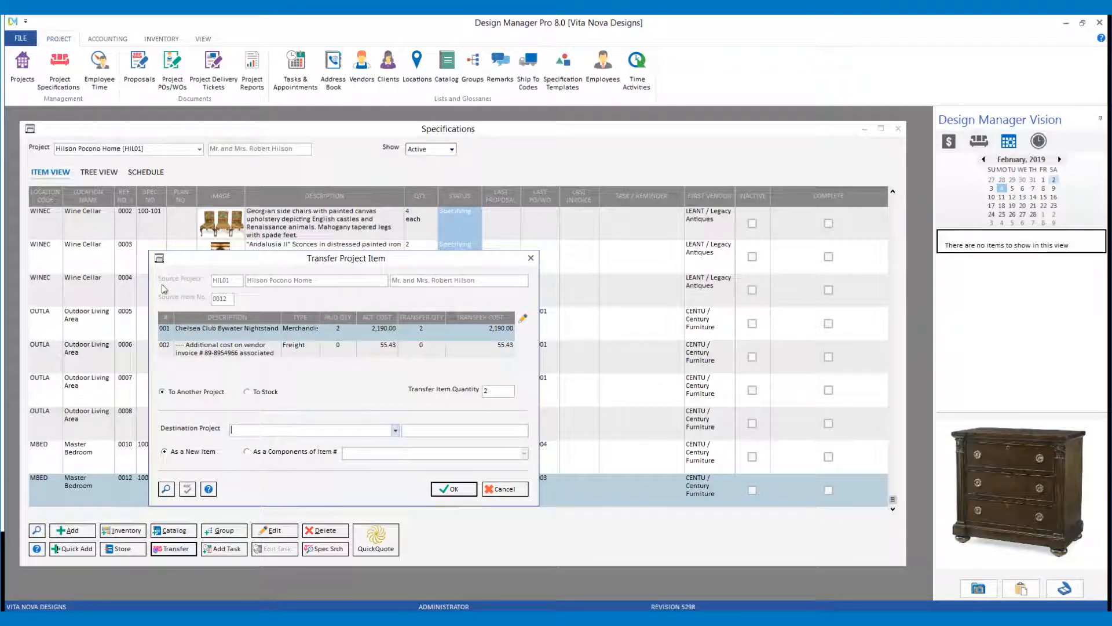
left_click(253, 394)
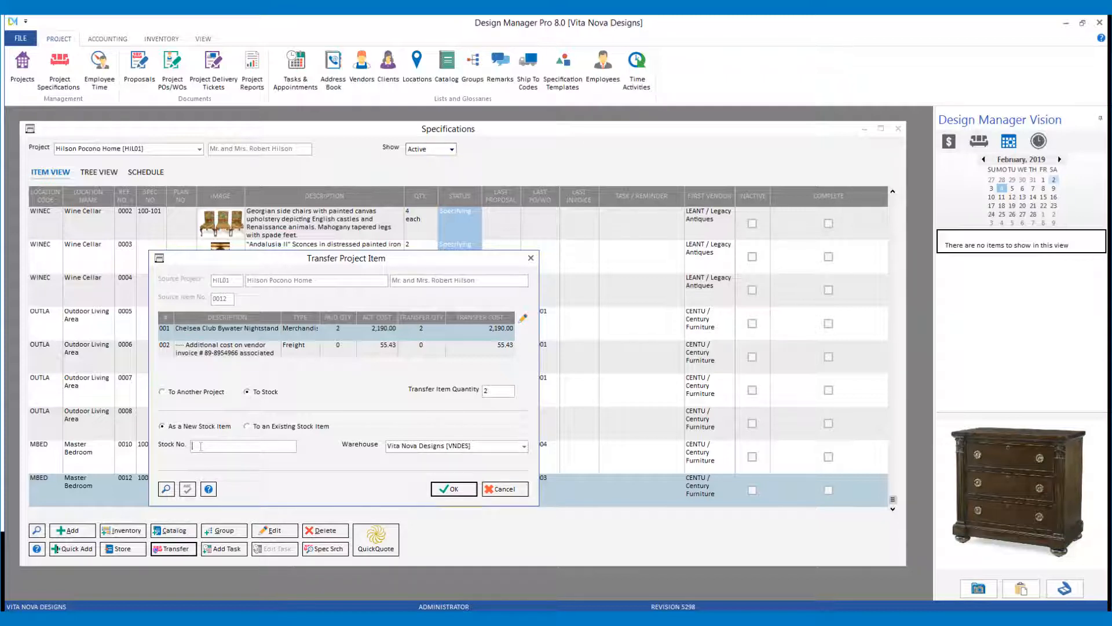
type("FRN313")
left_click(454, 490)
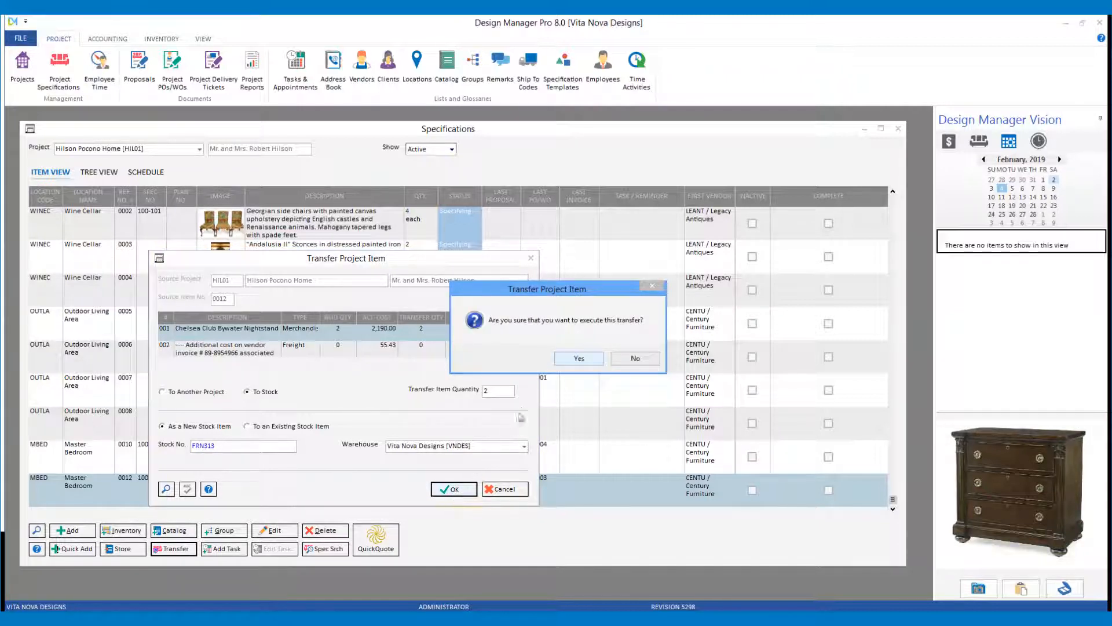
left_click(564, 359)
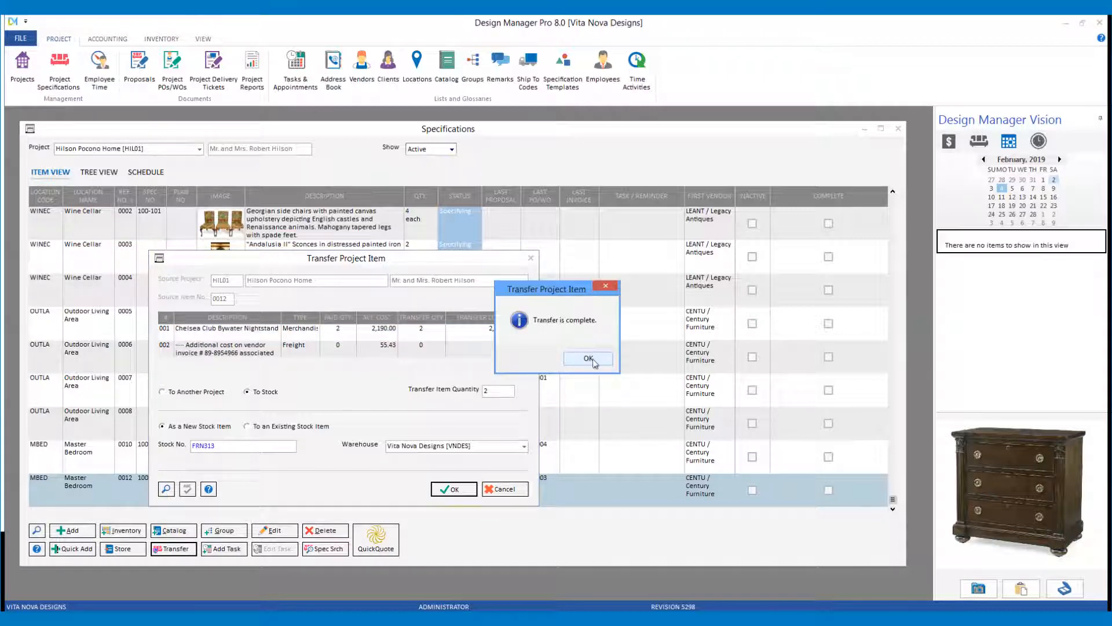
left_click(593, 359)
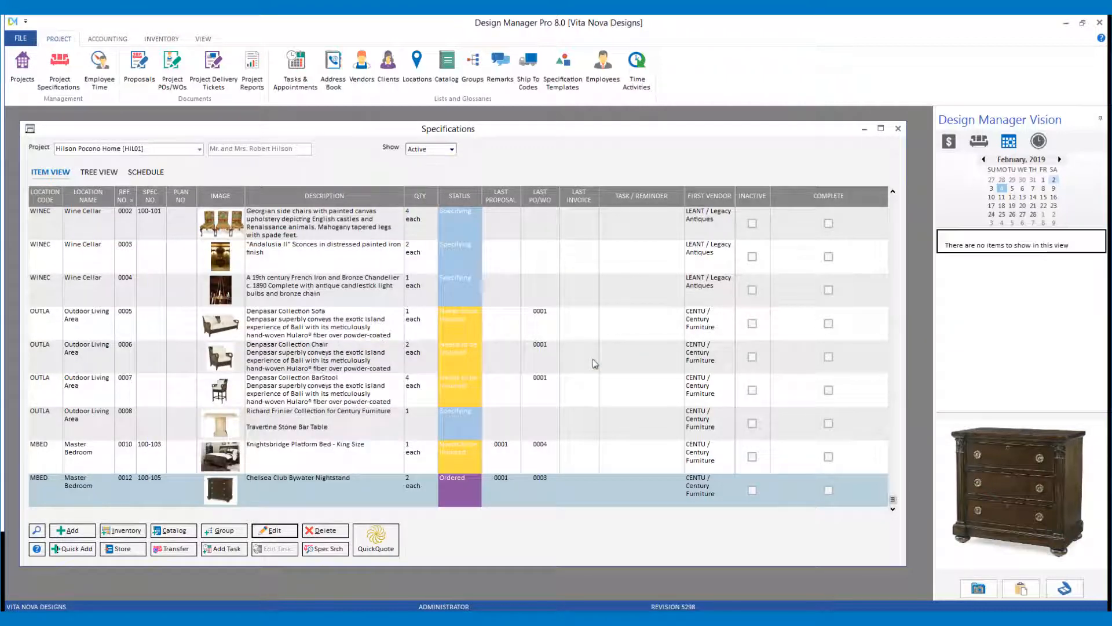
Set the status of the Chelsea Club Bywater Nightstand to Completed (locked).
left_click(399, 457)
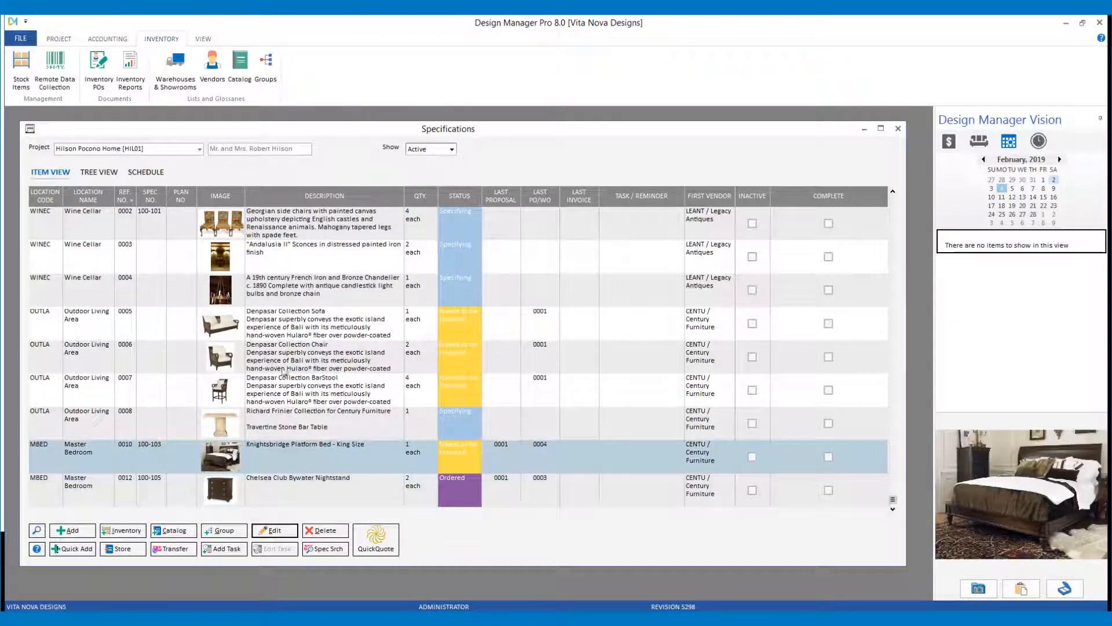
left_click(457, 503)
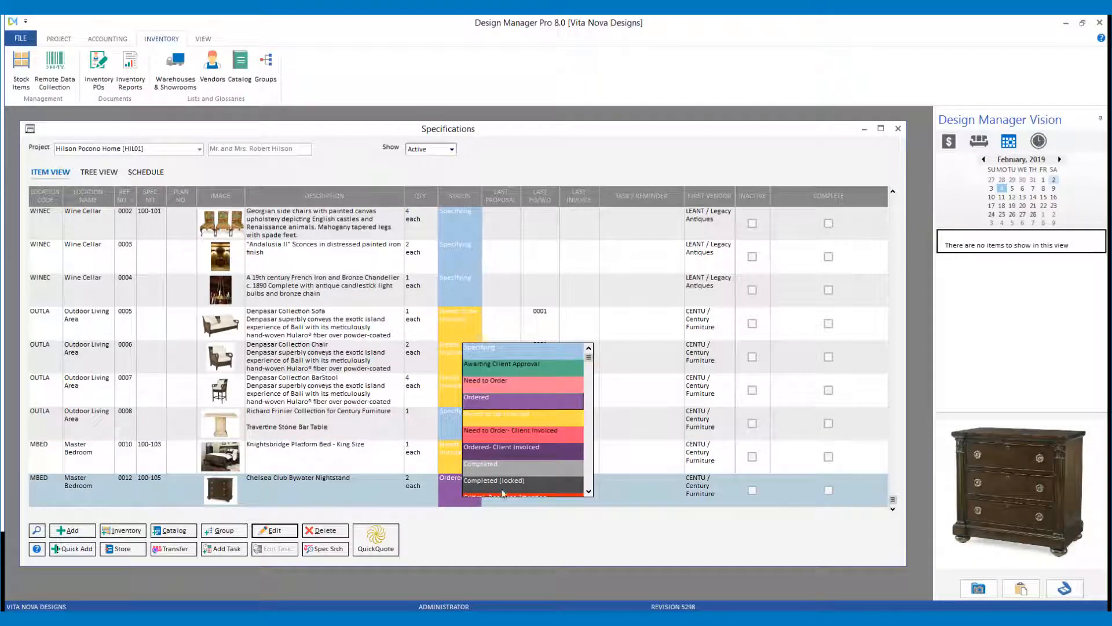
left_click(521, 484)
left_click(521, 484)
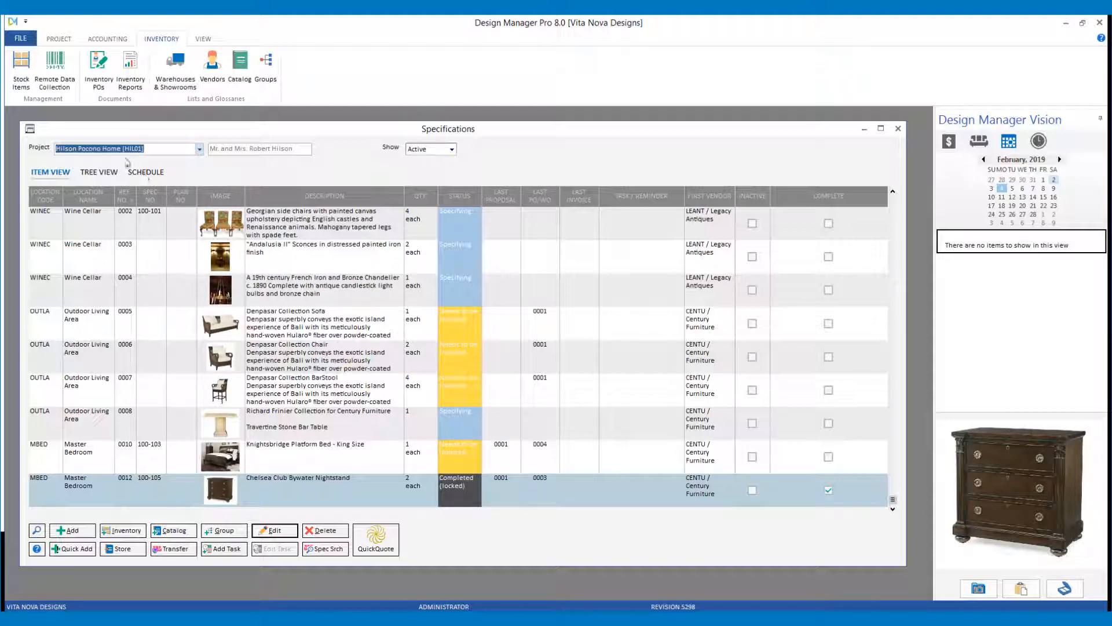
Check stock item FRN313 in the Inventory Stock Item Glossary, and close the glossary.
left_click(23, 79)
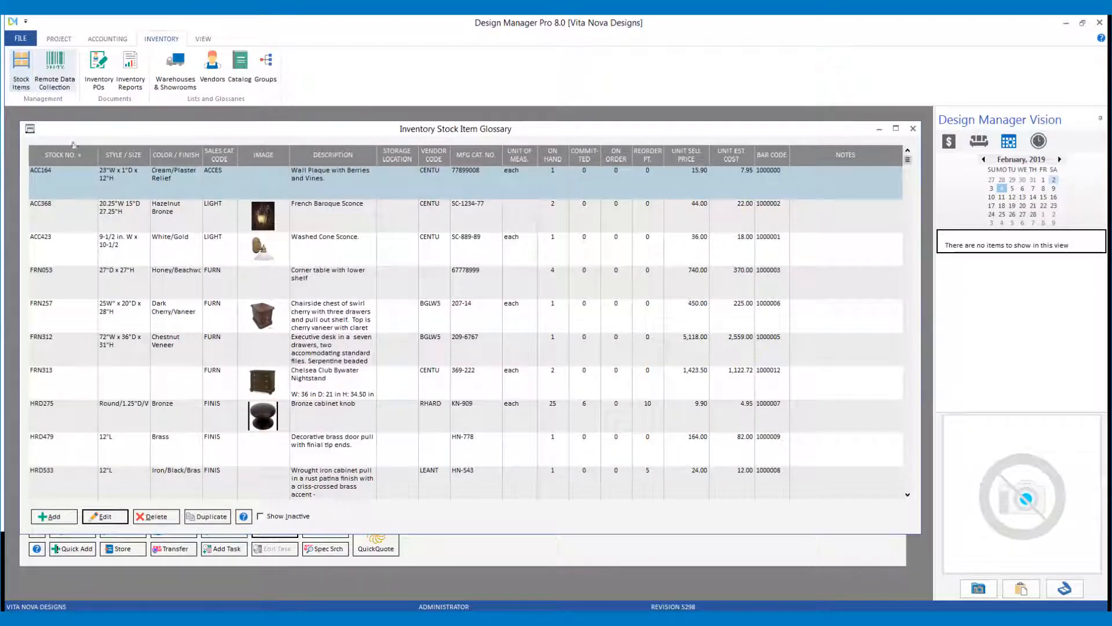
left_click(246, 387)
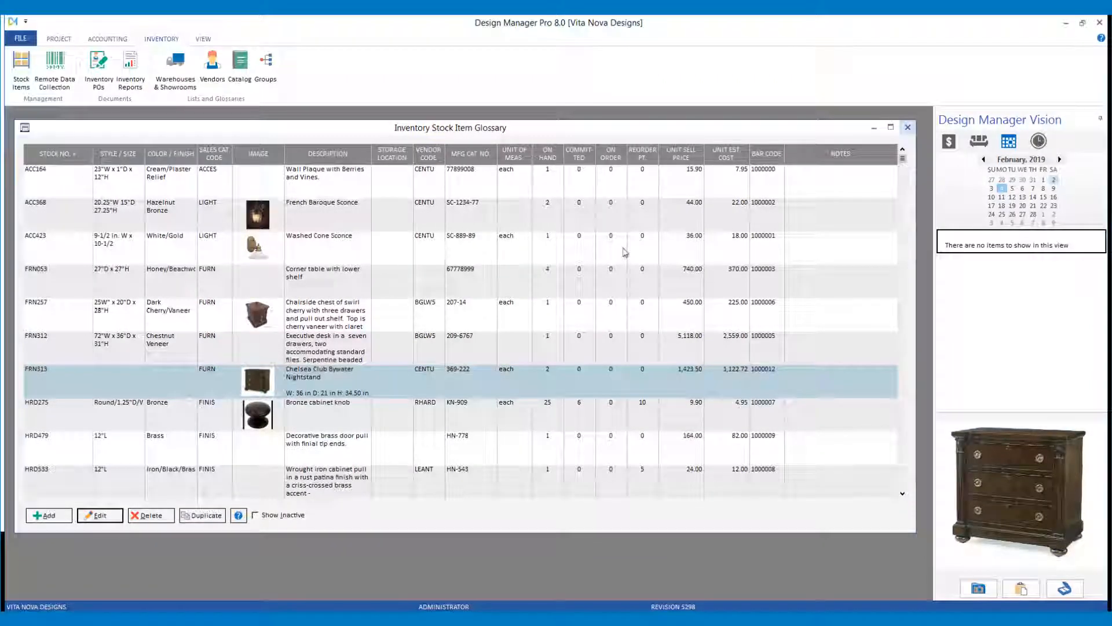
left_click(908, 128)
Reopen the project specifications for the Pocono Home project (HIL01).
left_click(58, 39)
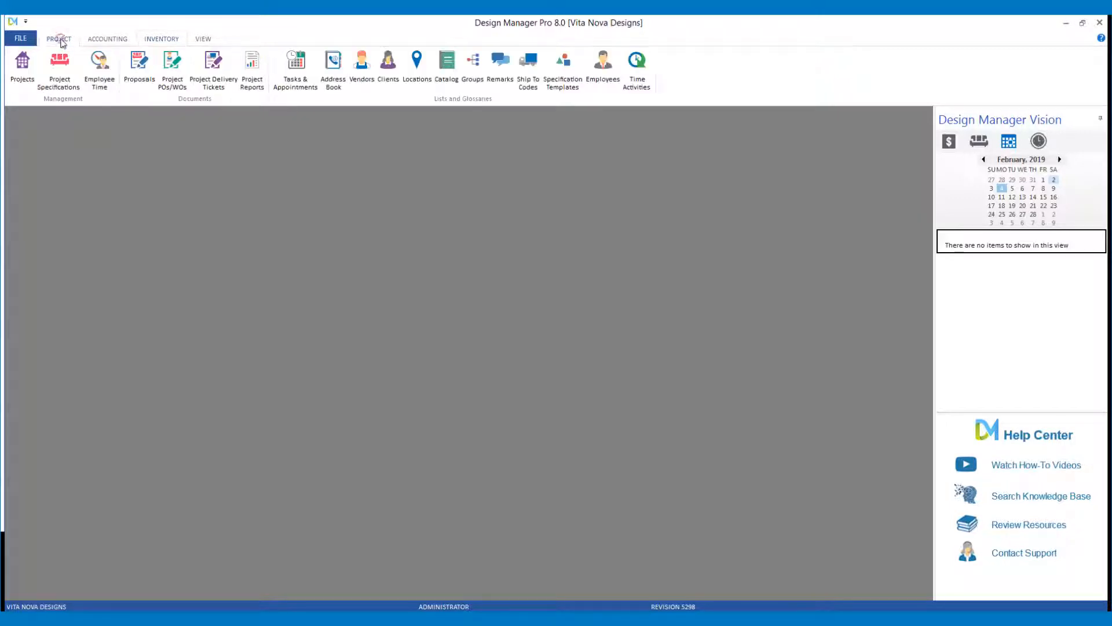
left_click(57, 73)
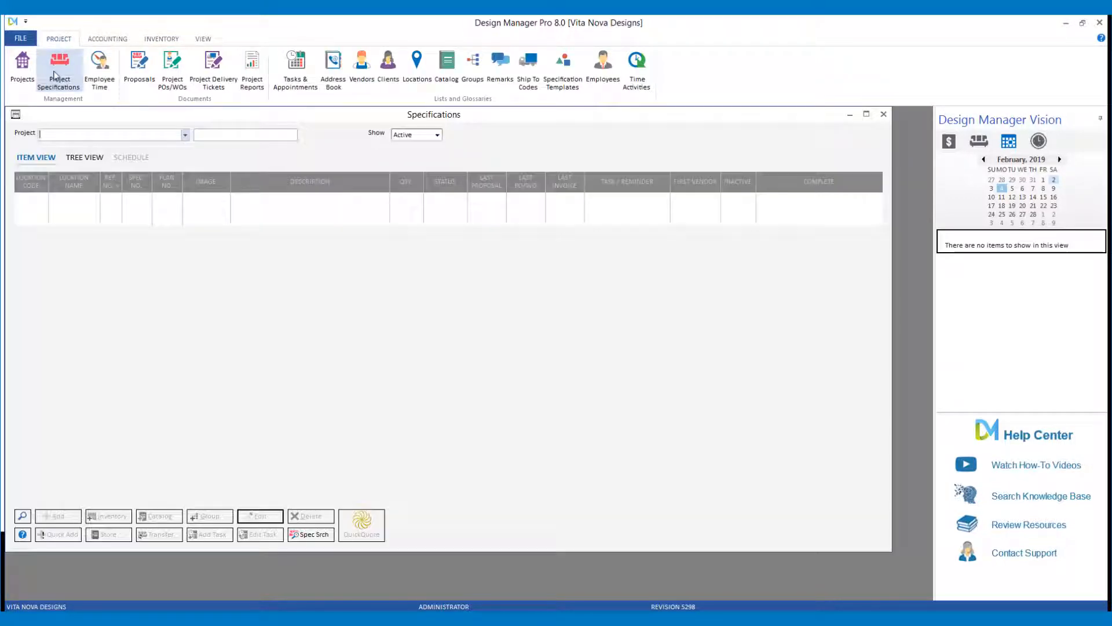
type("hil")
key("Return")
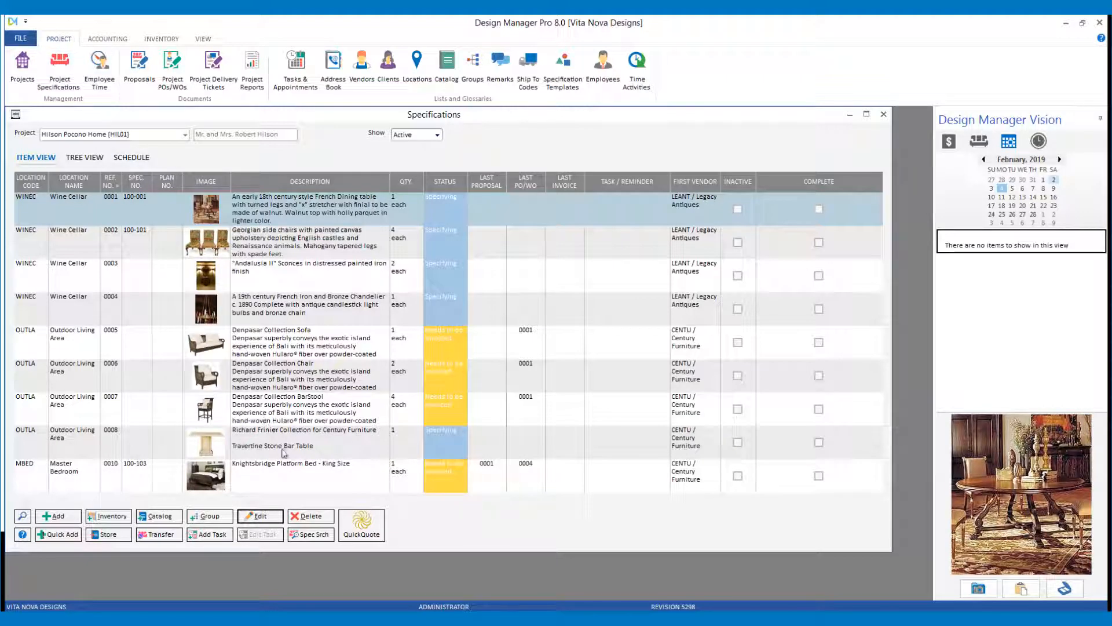
Start a transfer of the Knightsbridge Platform Bed - King Size item and set the bed component's transfer quantity to 0.
left_click(298, 476)
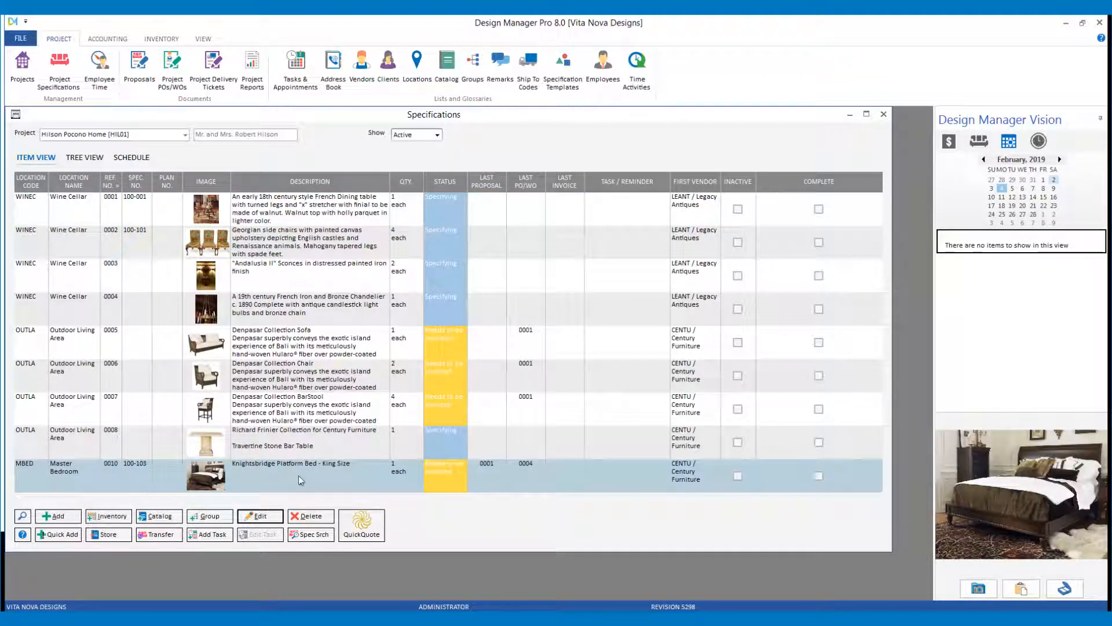
left_click(160, 536)
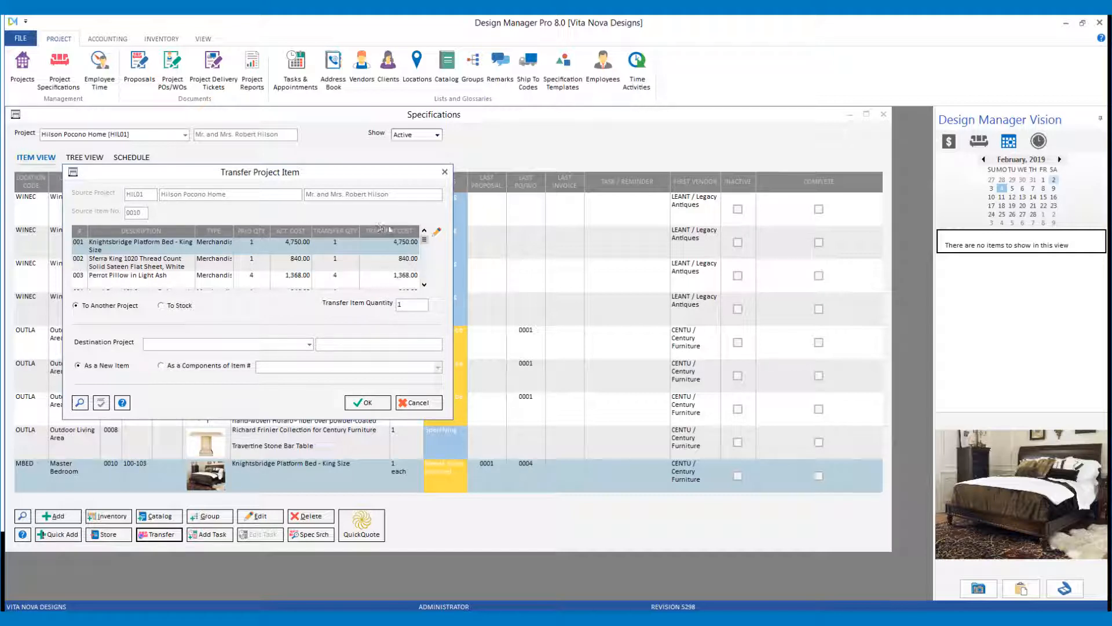
left_click(436, 235)
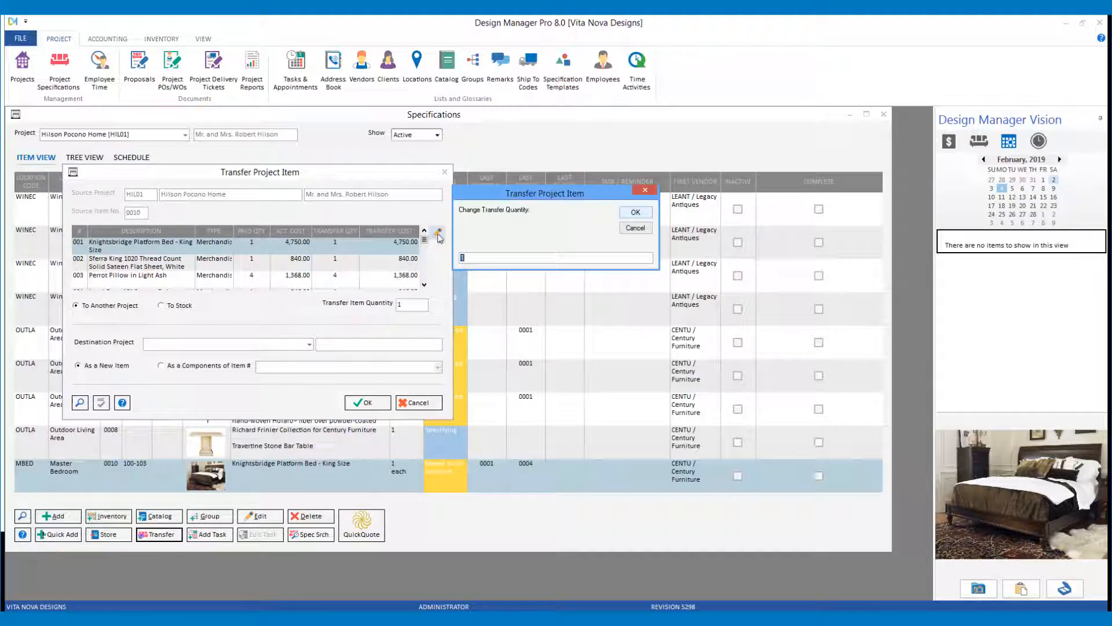
type("0")
key("Return")
type("0")
key("Return")
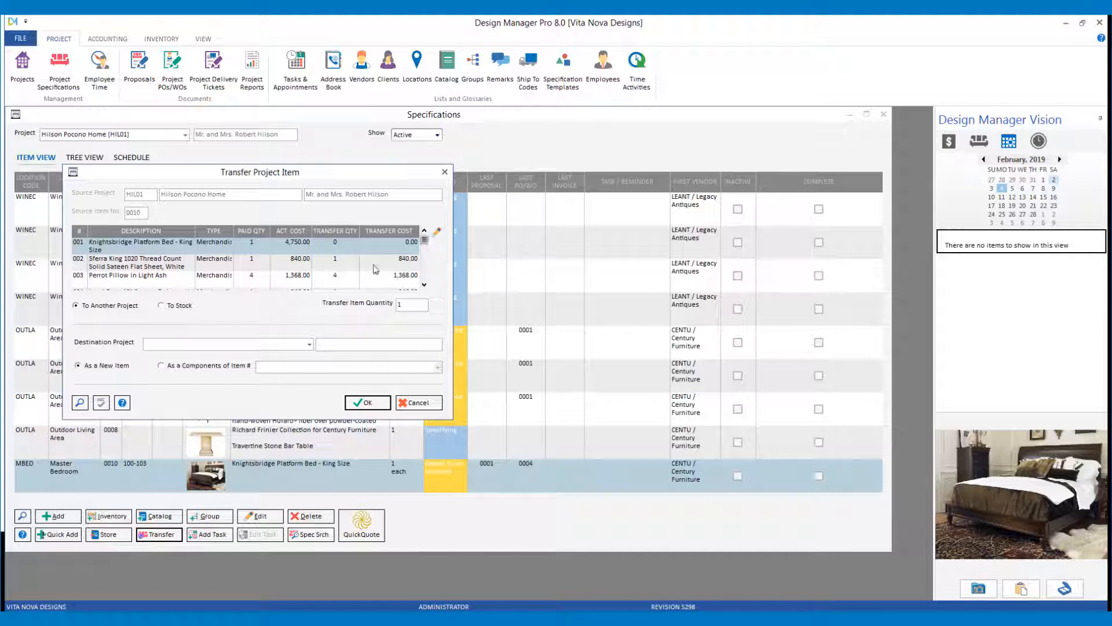
Transfer the remaining components to the Brigantine Beach Home project (CAR02) as components of item 0004, Town and Country Collection, and execute the transfer.
left_click(226, 342)
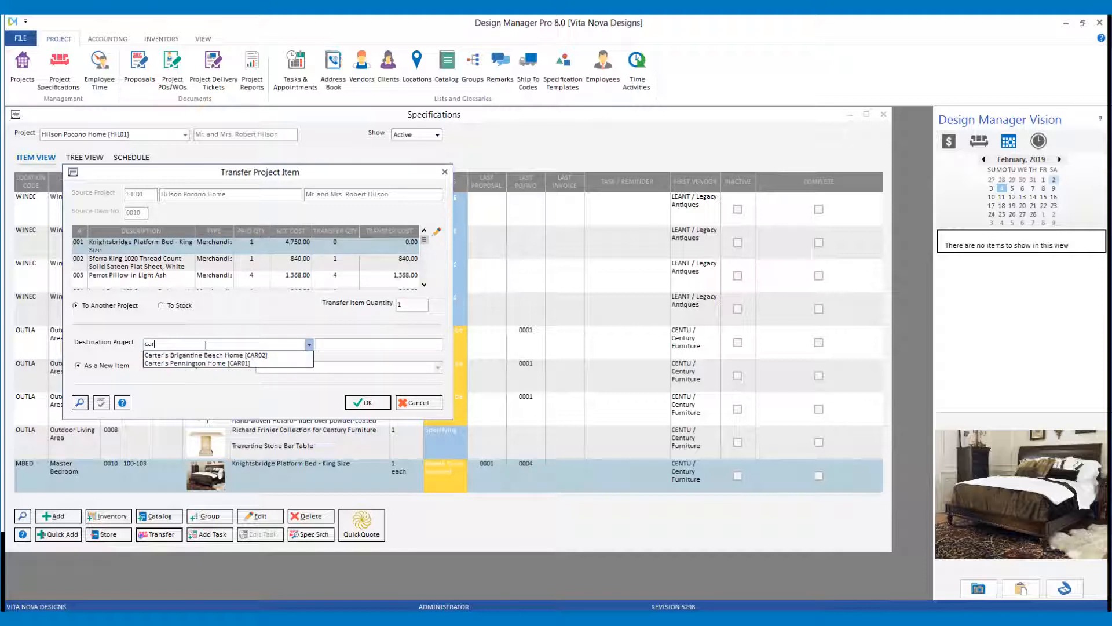
left_click(206, 347)
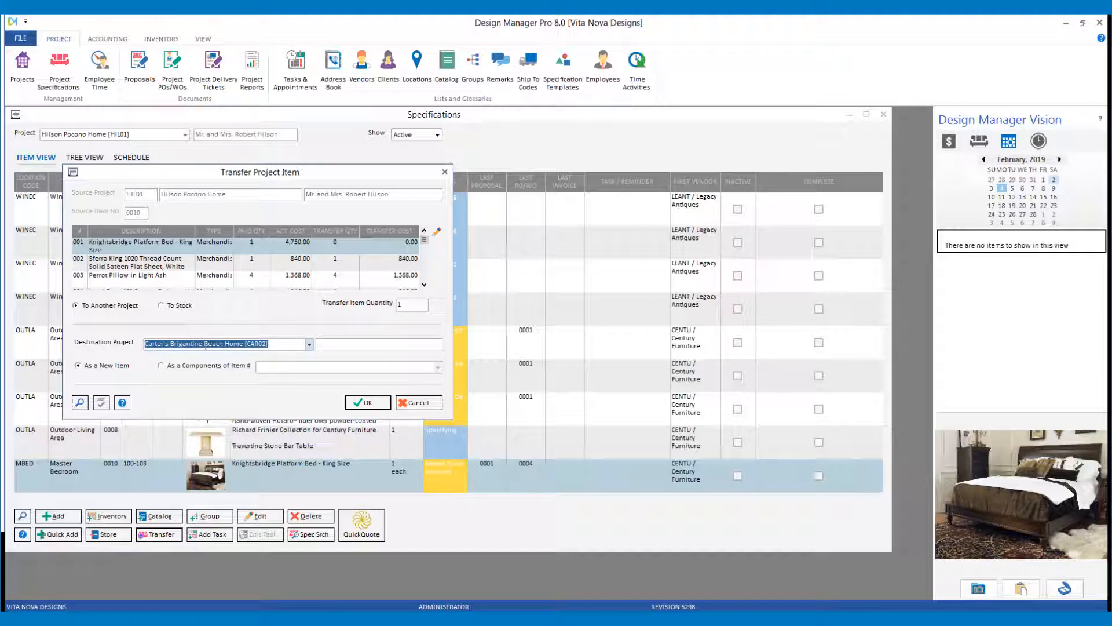
left_click(161, 366)
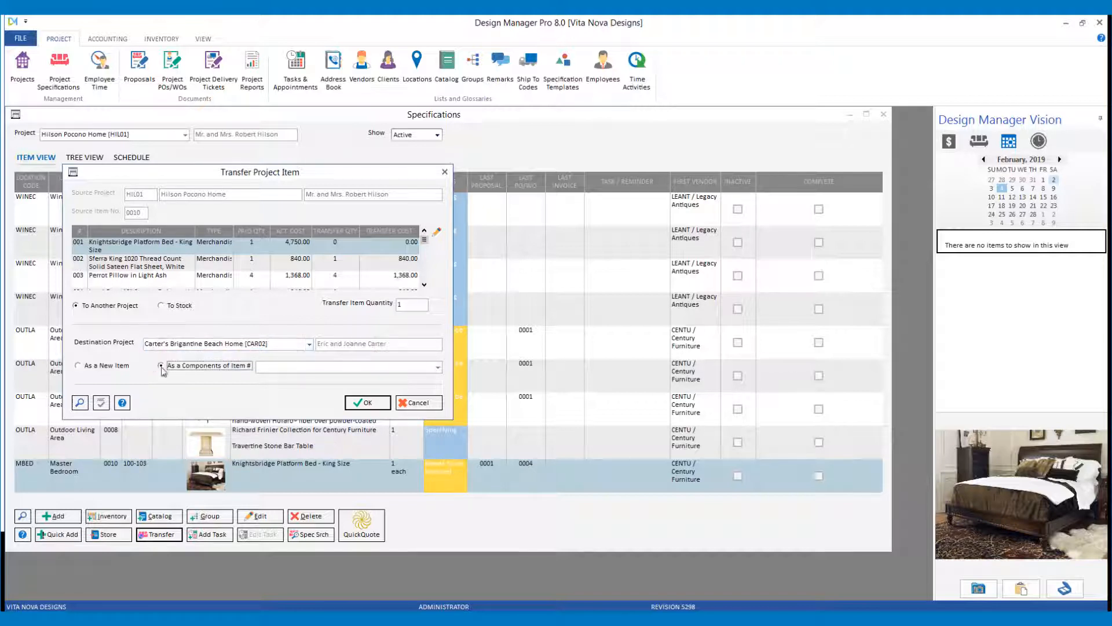
left_click(315, 366)
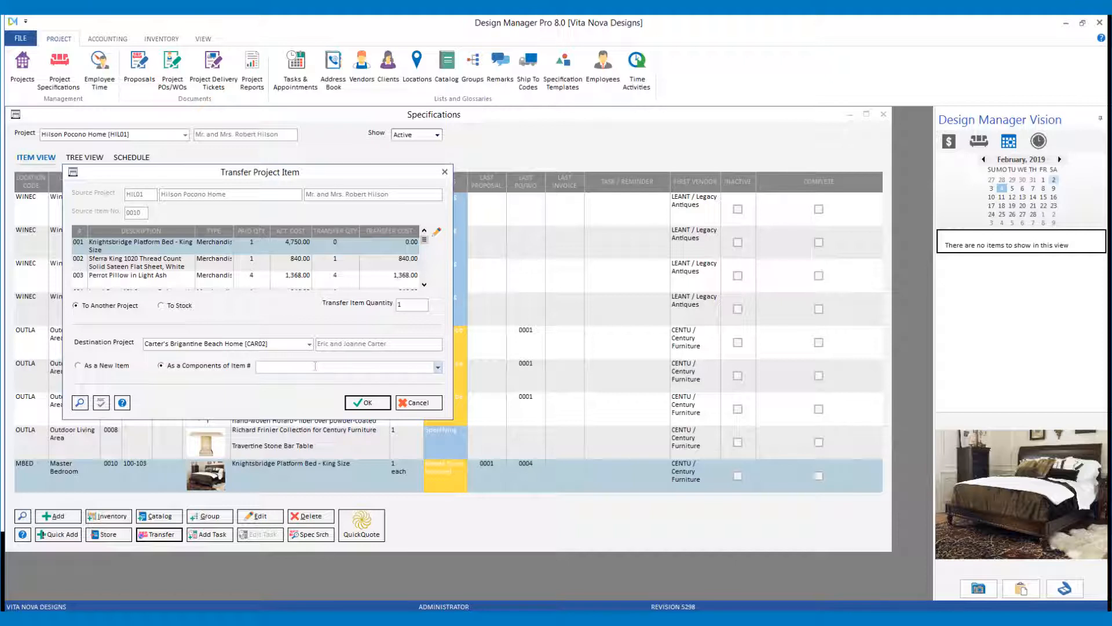
type("0004")
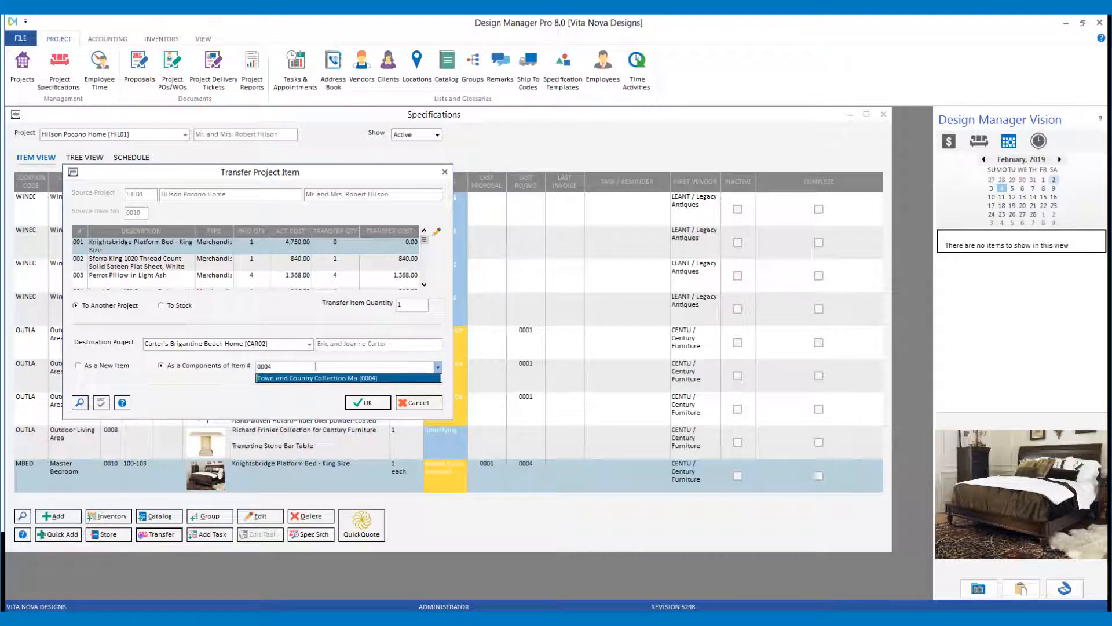
key("Return")
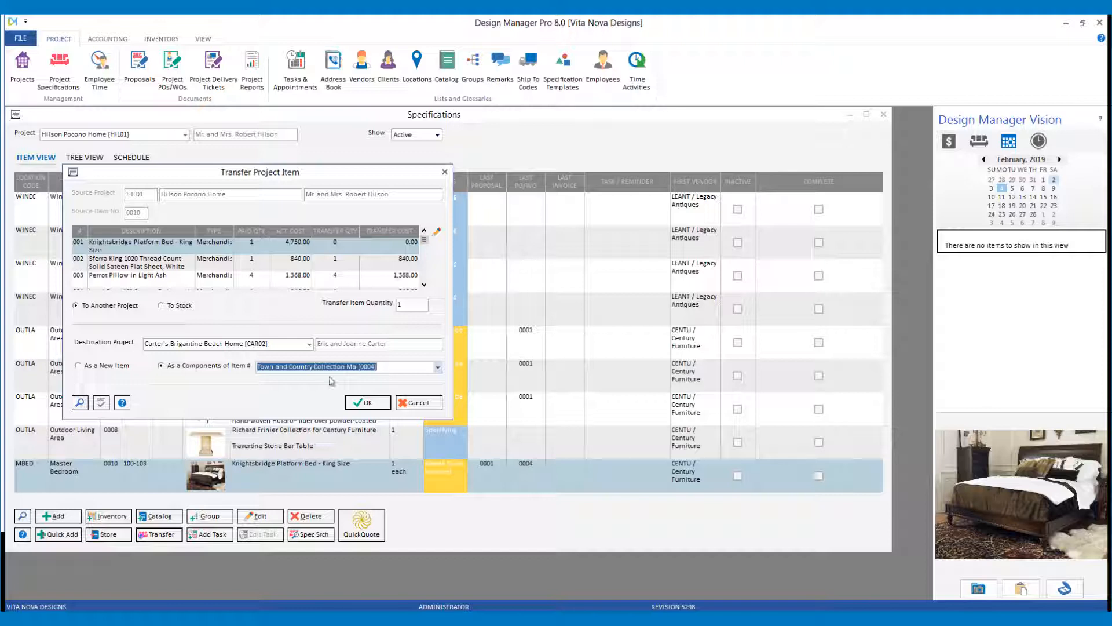
left_click(369, 404)
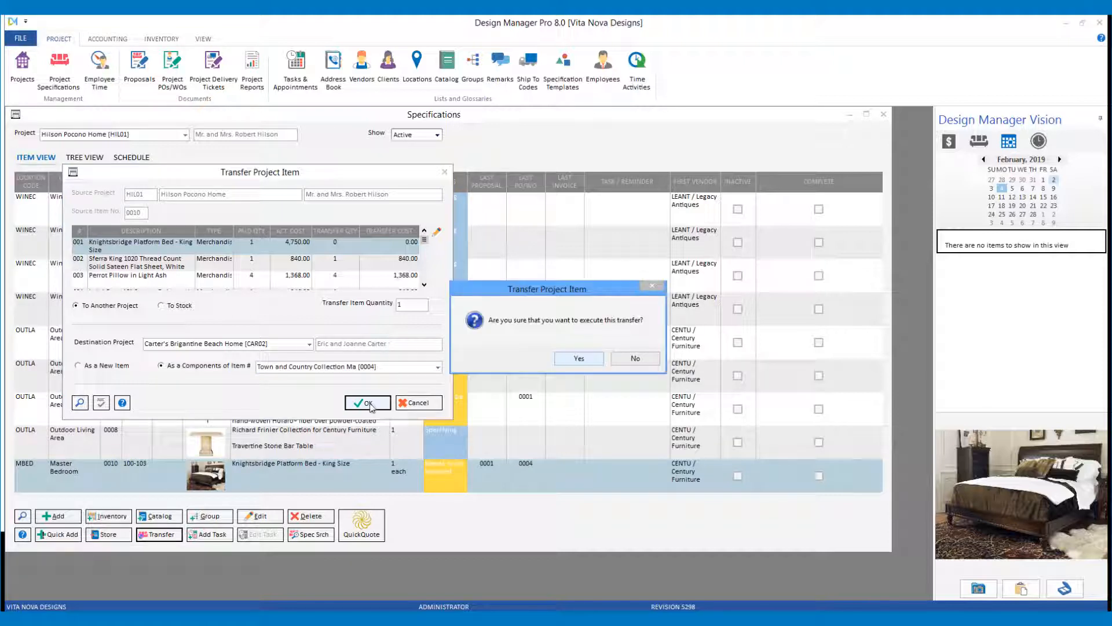
left_click(579, 360)
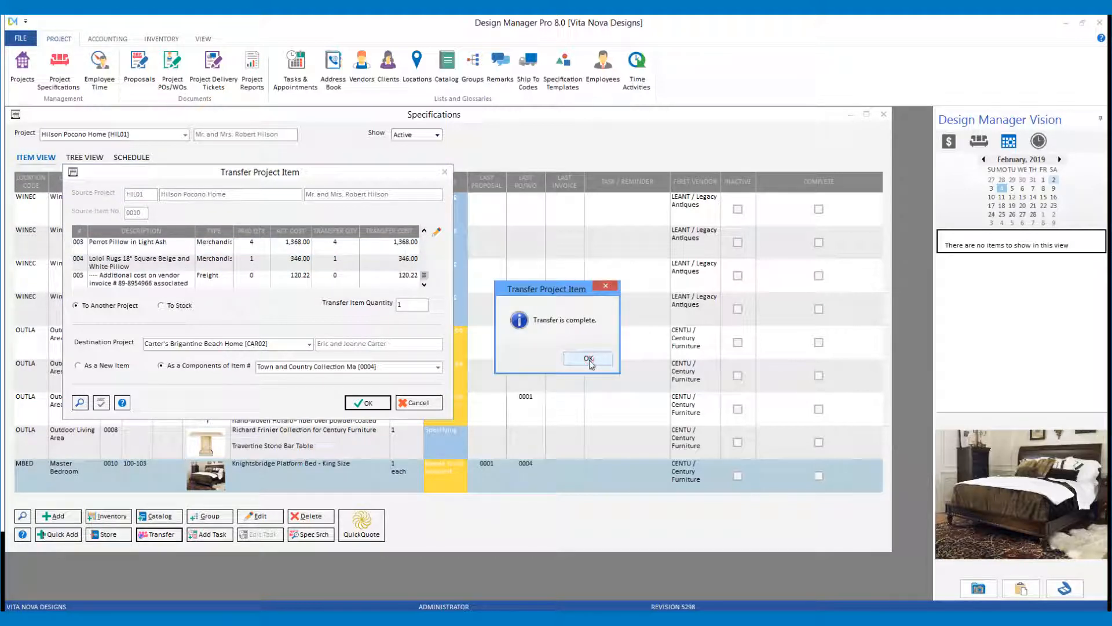
left_click(589, 359)
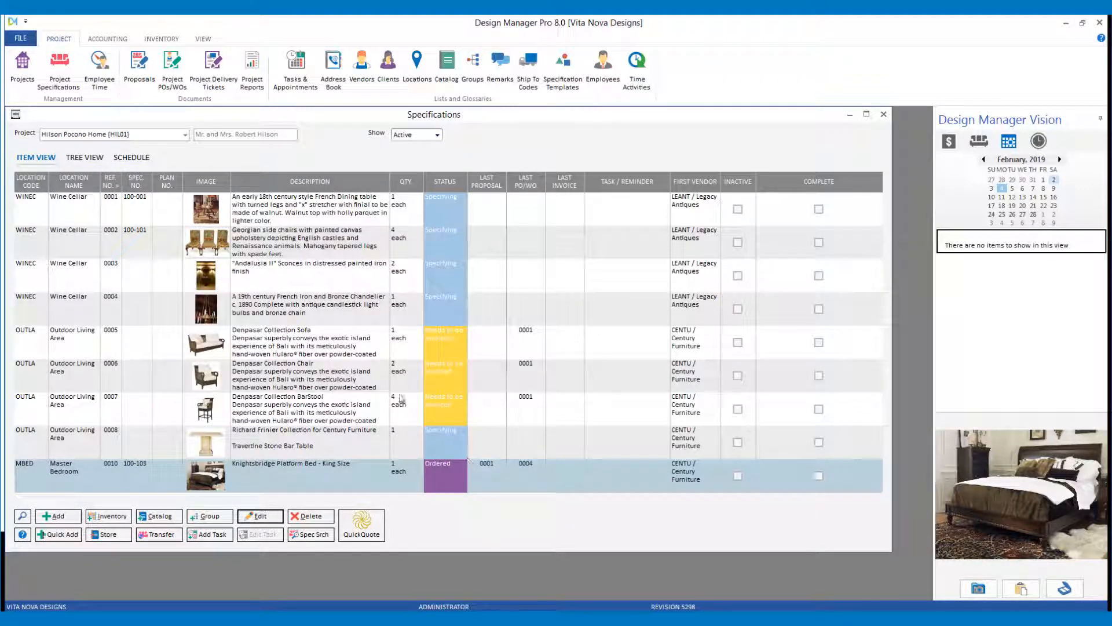
Look up the Brigantine Beach Home project (CAR02) specifications and open the Town and Country Collection Maple Sleigh Bed item, 0004.
left_click(127, 138)
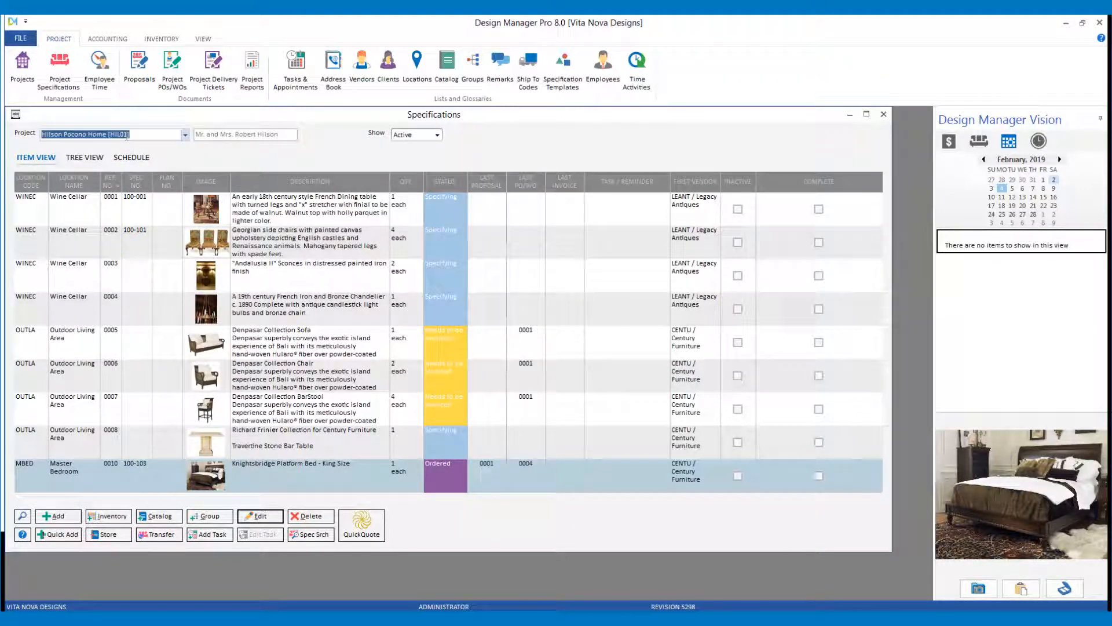
left_click(23, 515)
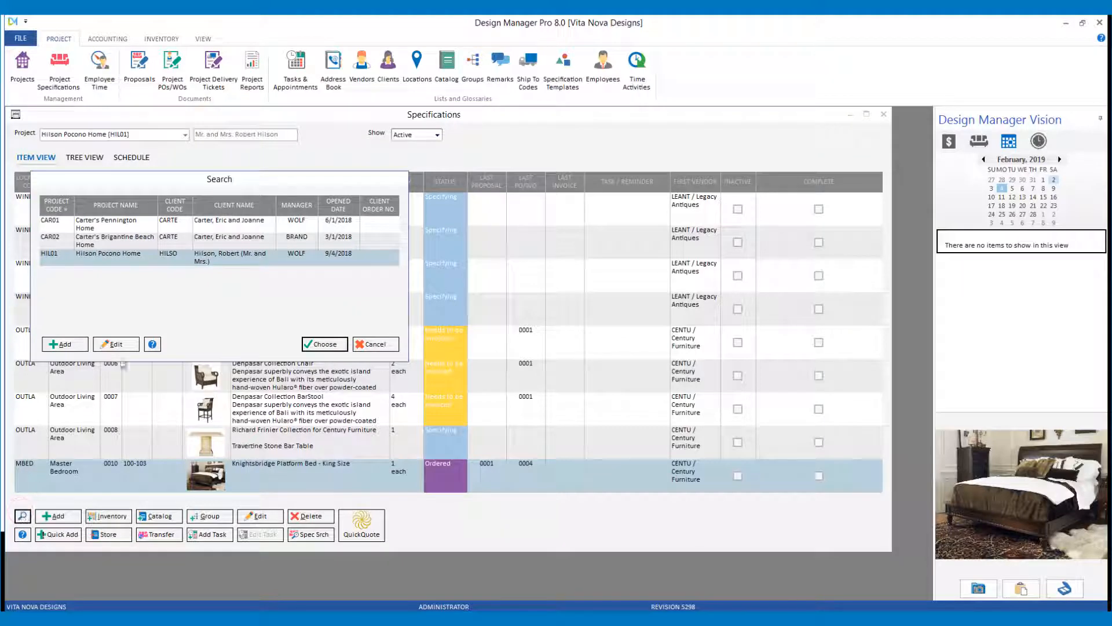
left_click(202, 238)
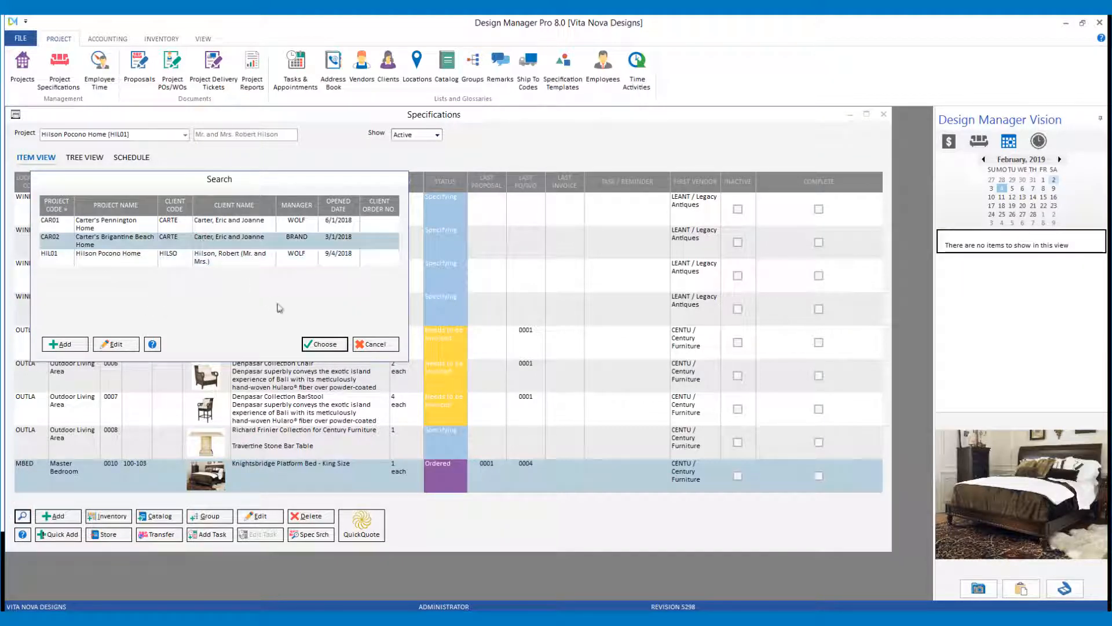
left_click(325, 344)
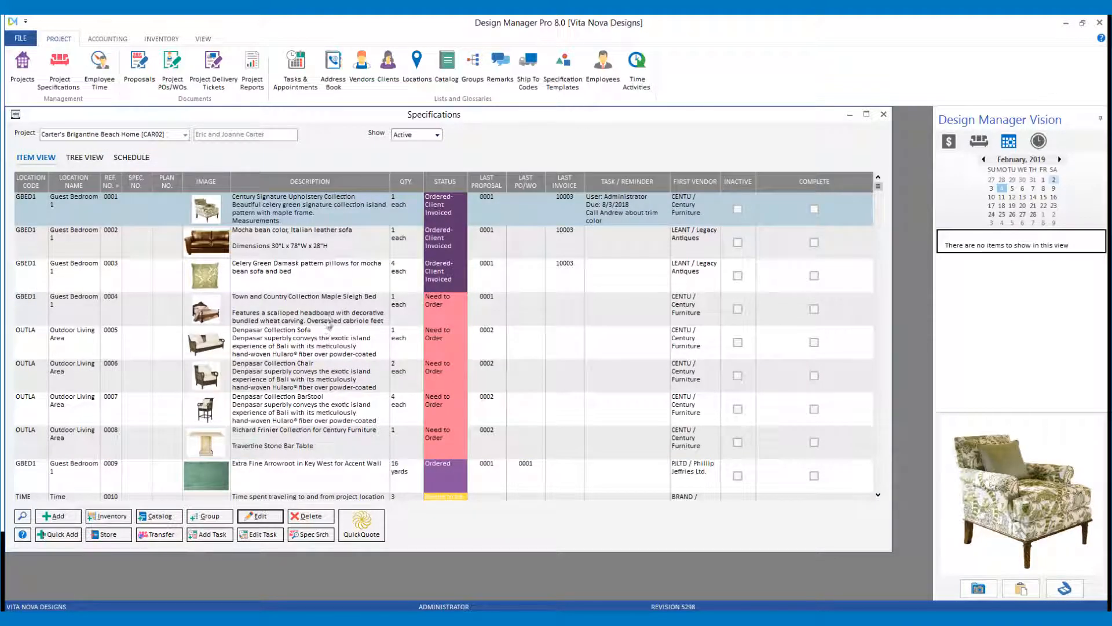
left_click(331, 314)
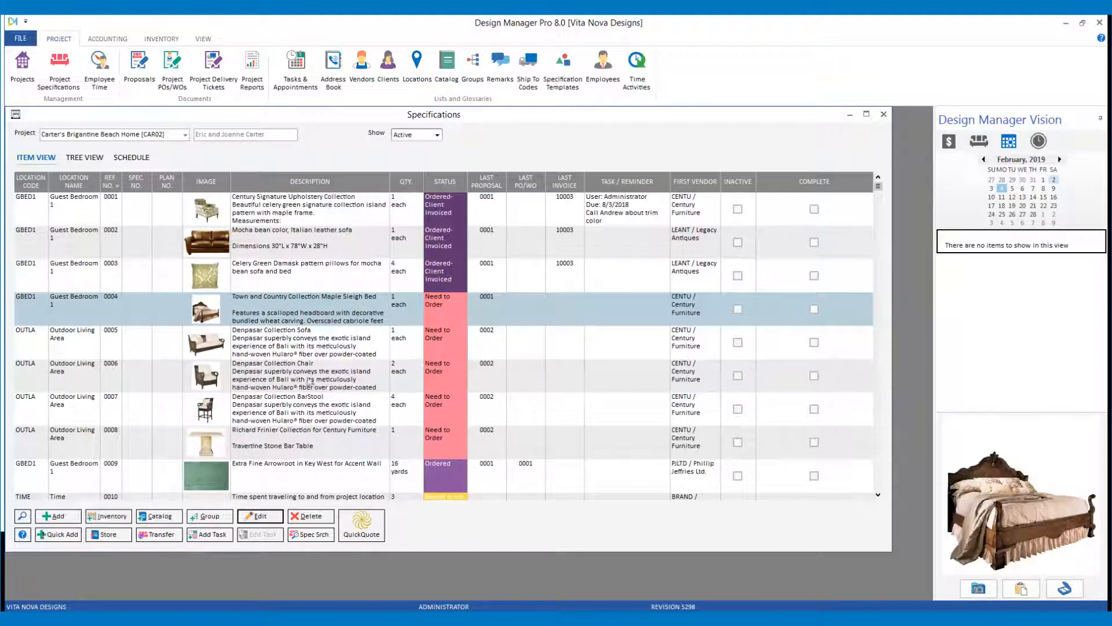
left_click(264, 517)
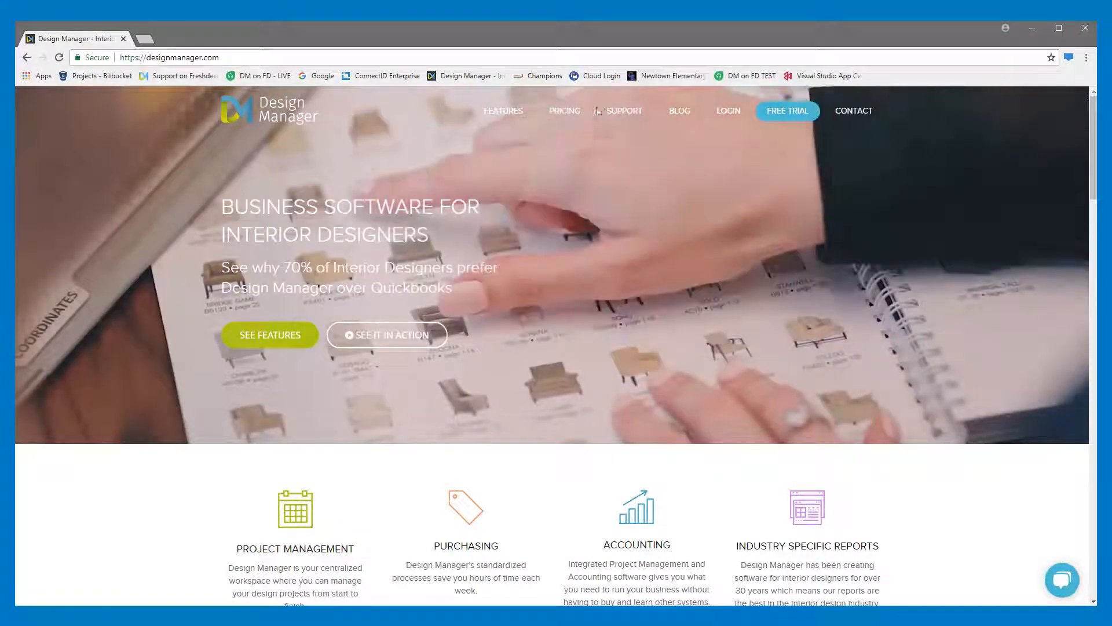
Switch to the Design Manager website in the browser and open its Help Center.
mouse_move(613, 114)
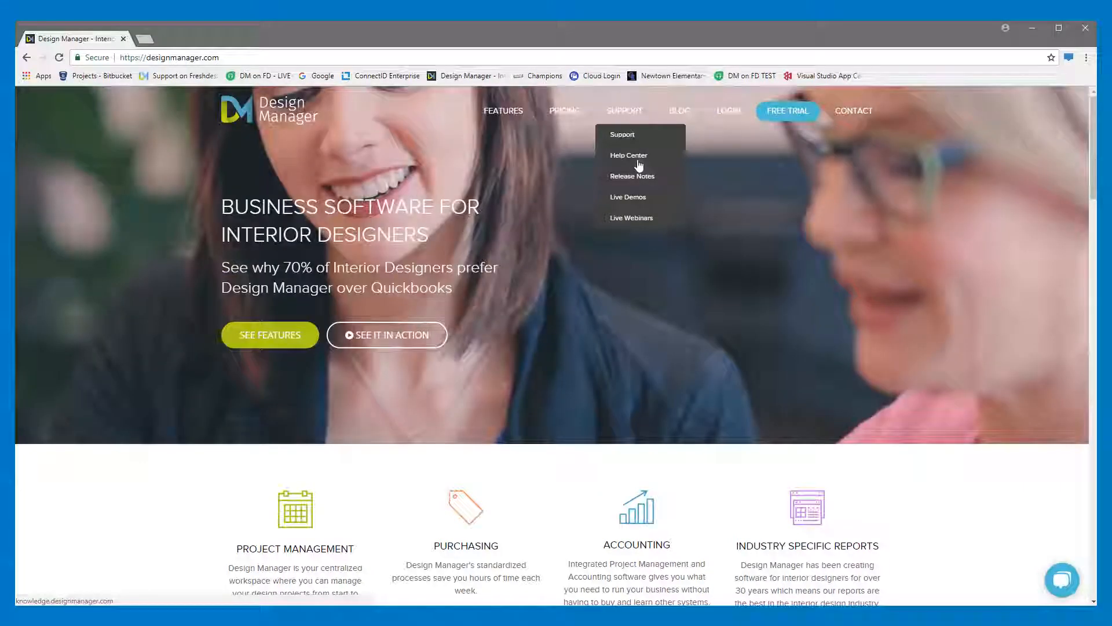
left_click(639, 165)
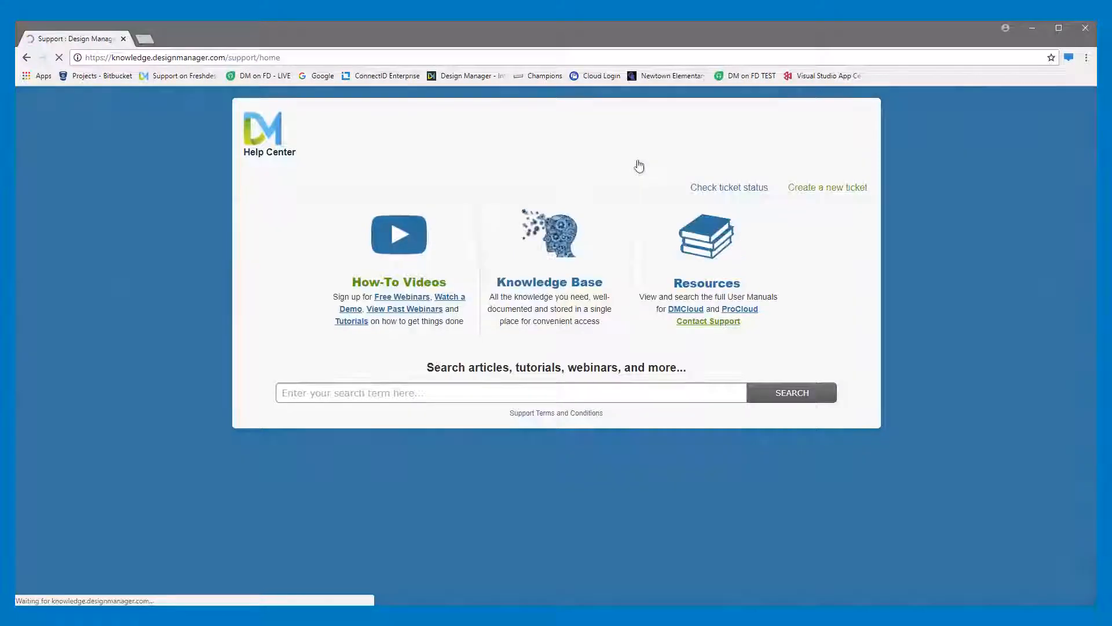